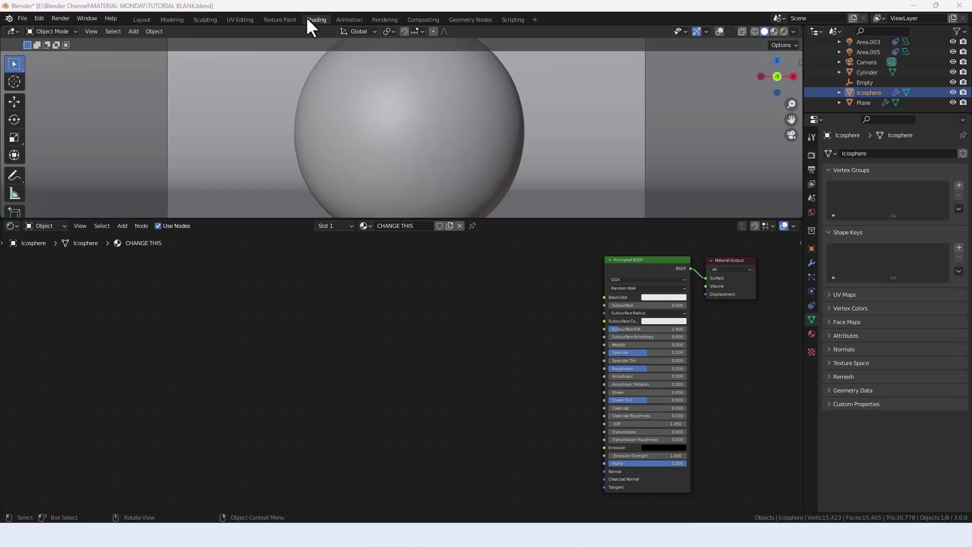
Step: Switch the viewport to Rendered preview and delete the Principled BSDF node
left_click(783, 31)
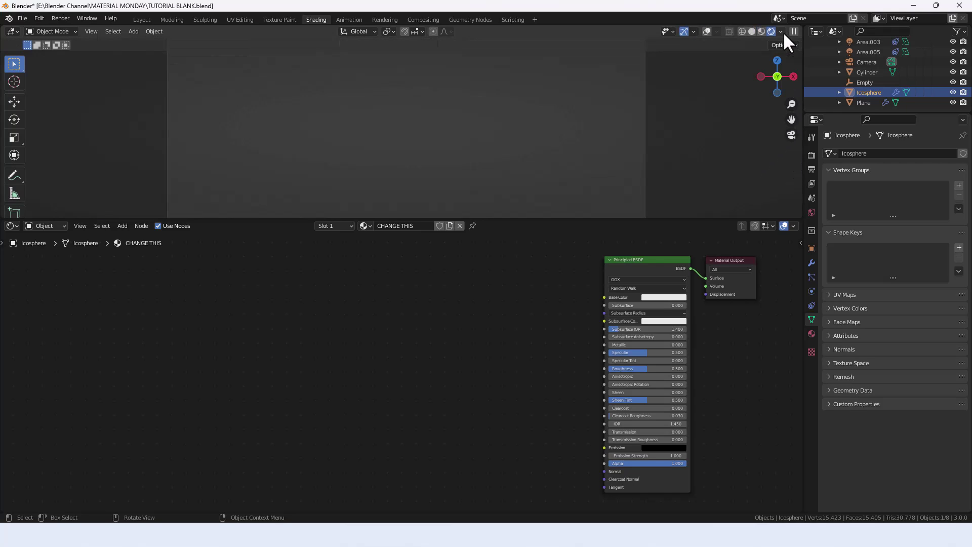
left_click_drag(566, 299, 689, 368)
key("Delete")
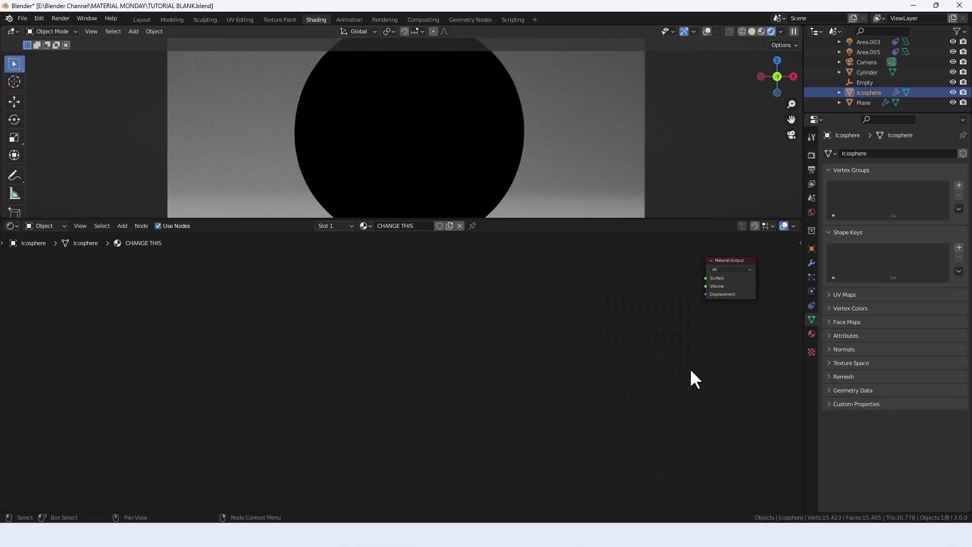
Step: Add a Glass BSDF node and connect its BSDF output to Material Output Surface
key("shift+a")
left_click(576, 371)
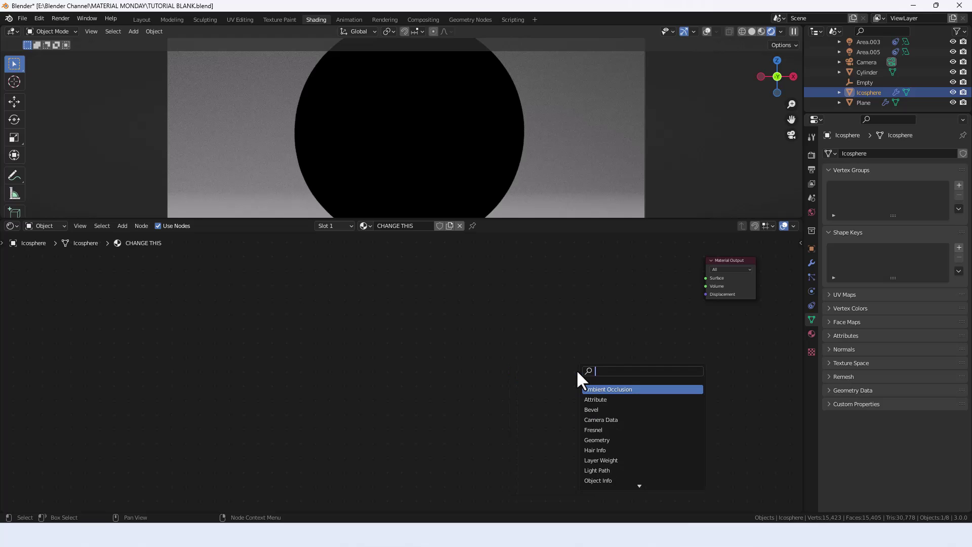
type("glass")
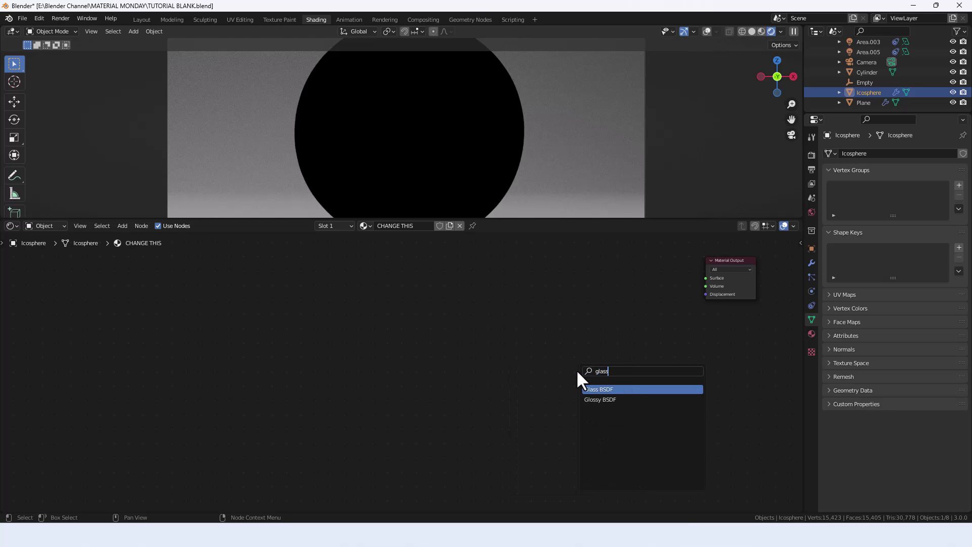
key("Return")
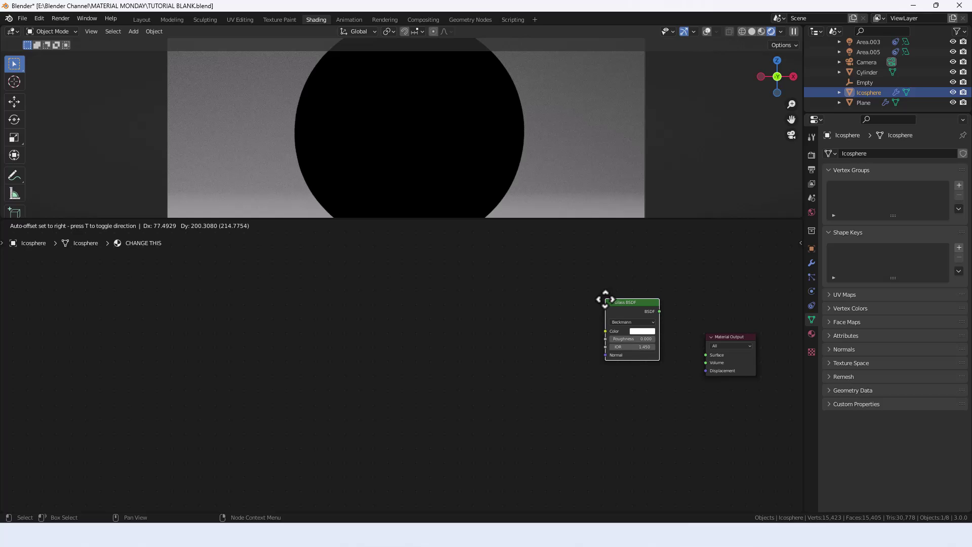
left_click(611, 297)
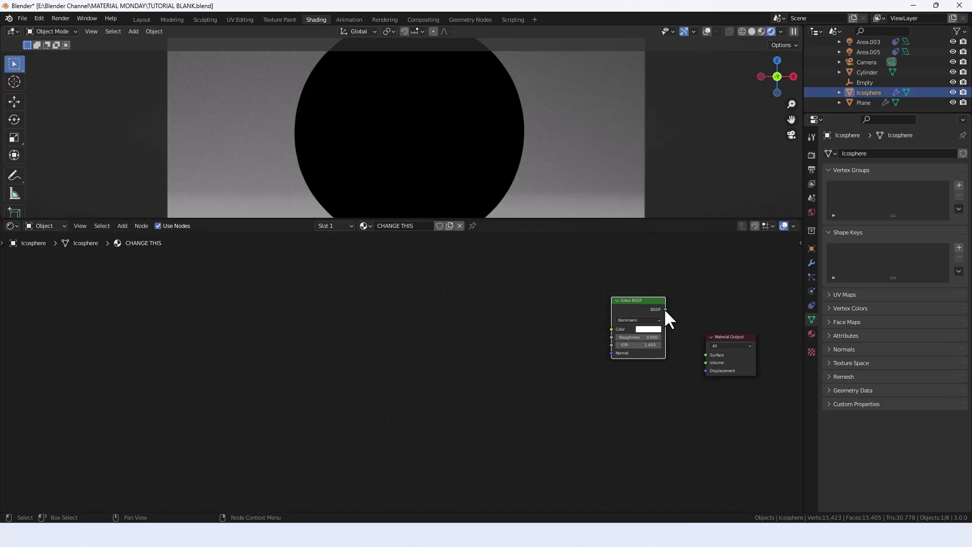
left_click_drag(665, 309, 706, 355)
middle_click_drag(663, 374, 625, 339)
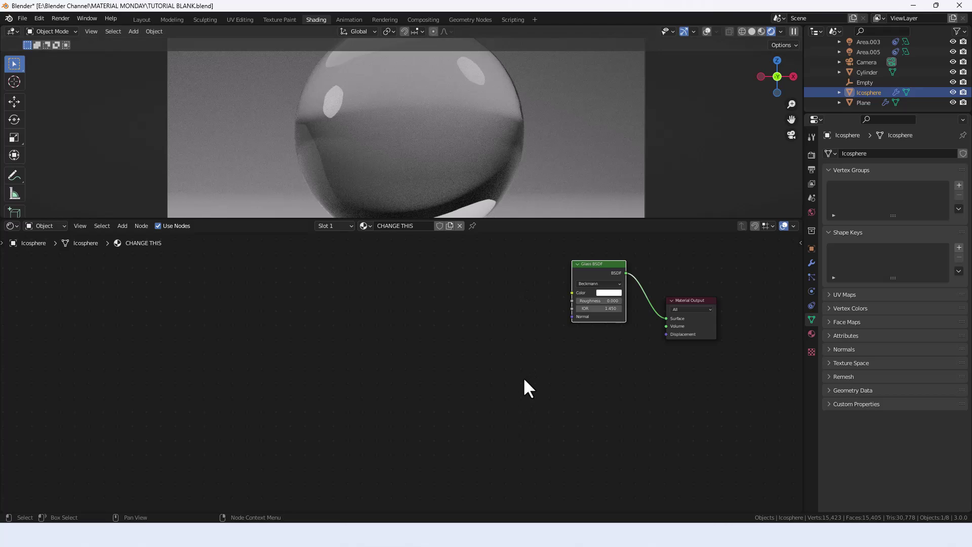
left_click(508, 380)
middle_click_drag(511, 382, 557, 367)
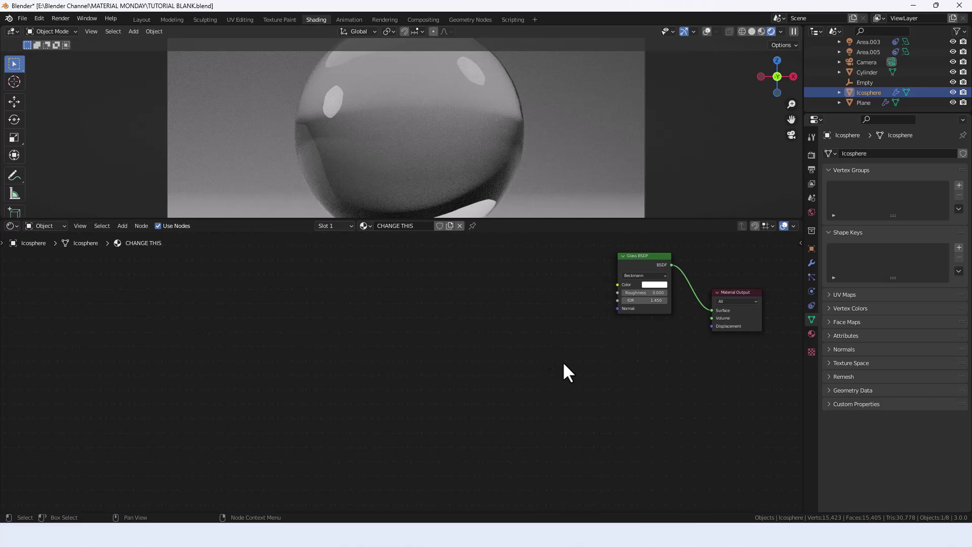
Step: Add a Volume Scatter node and a Volume Absorption node below the Glass BSDF
key("shift+a")
left_click(563, 359)
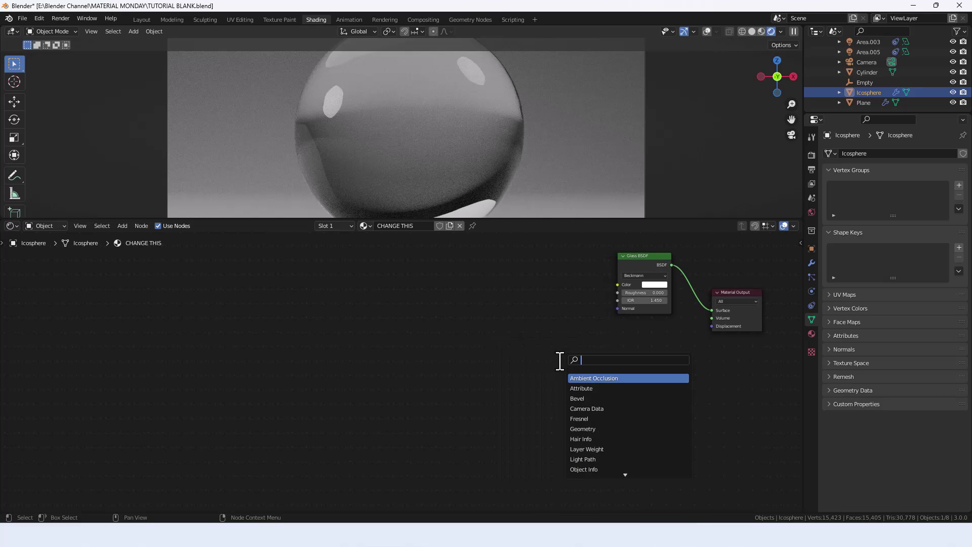
type("vol")
key("Down")
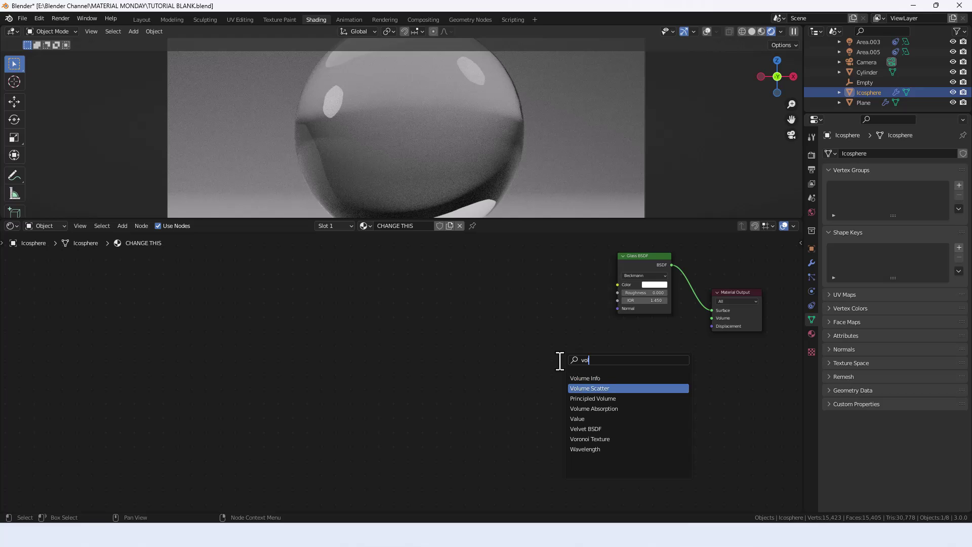
key("Return")
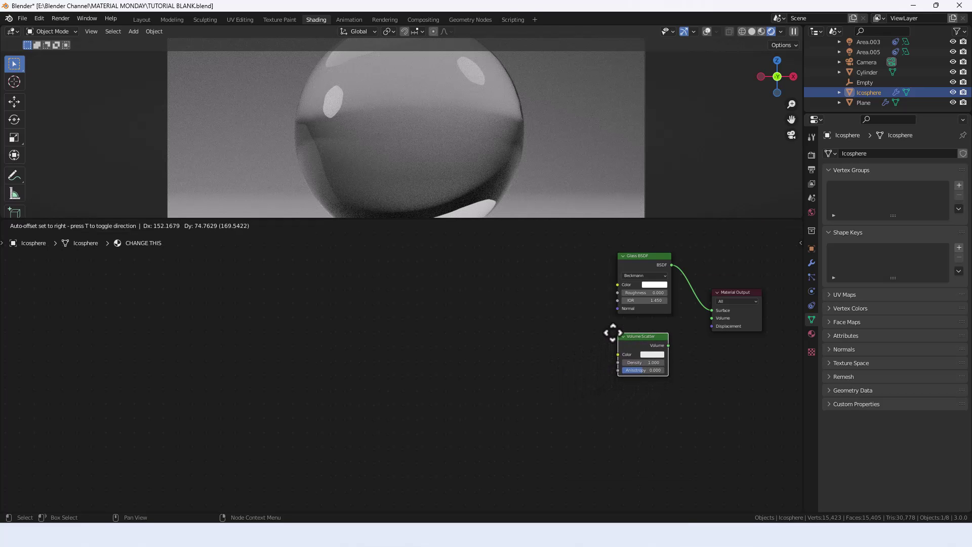
left_click(614, 328)
key("shift+a")
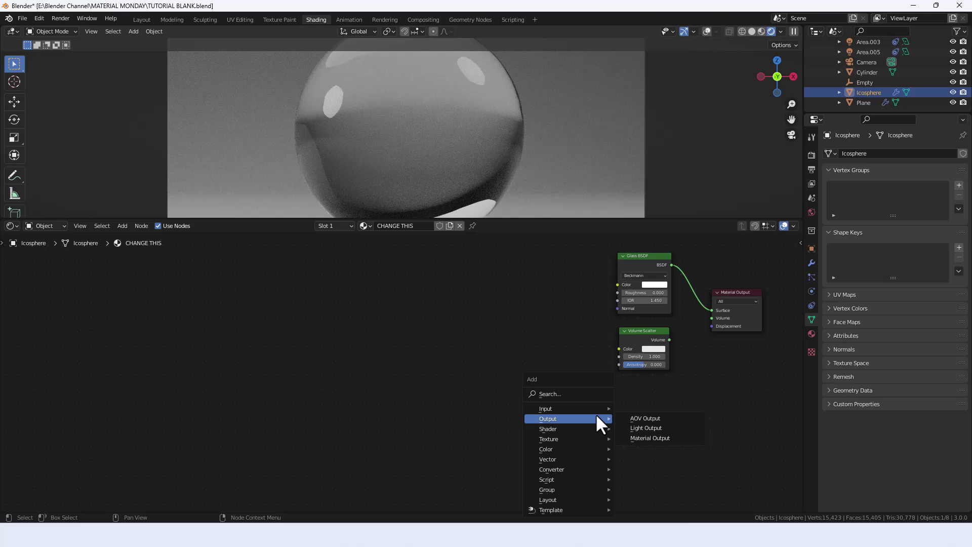
left_click(553, 393)
type("vol")
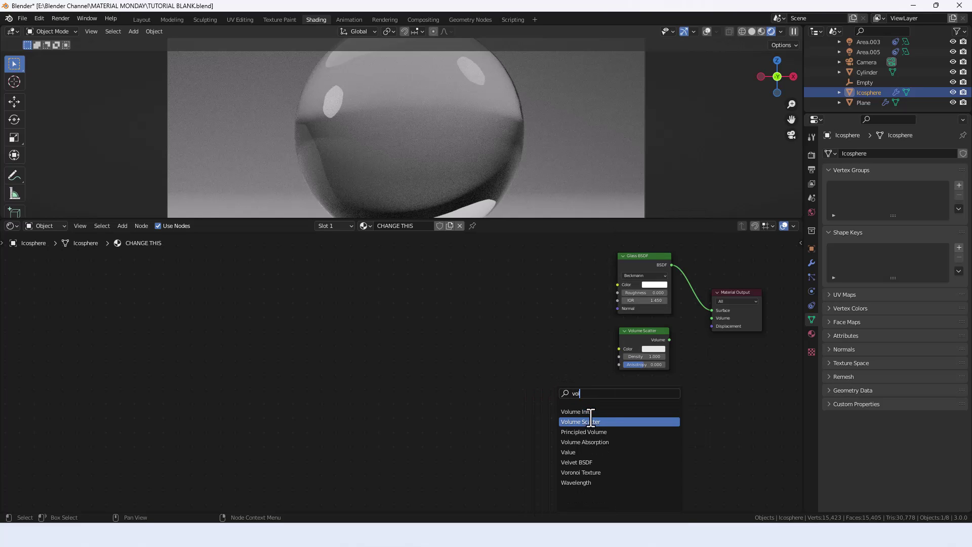
left_click(589, 442)
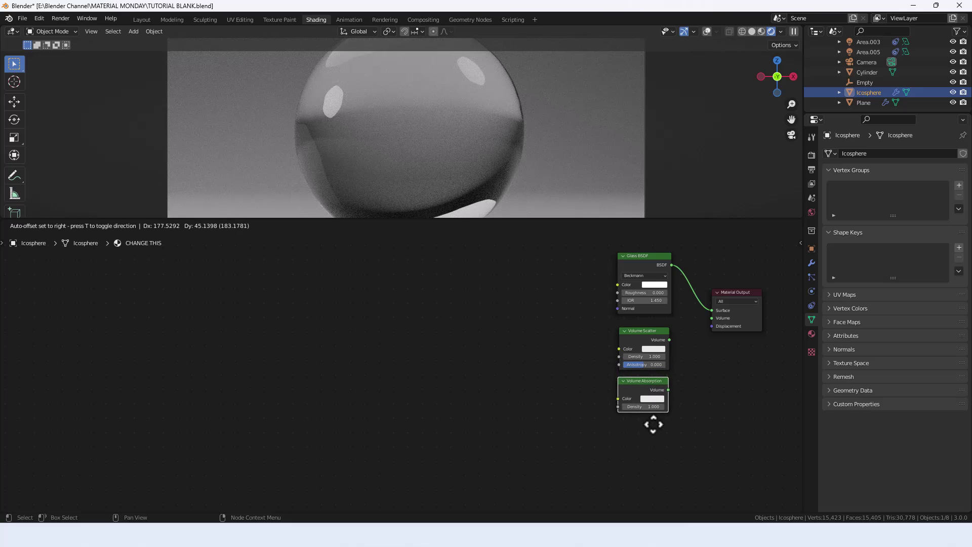
left_click(652, 424)
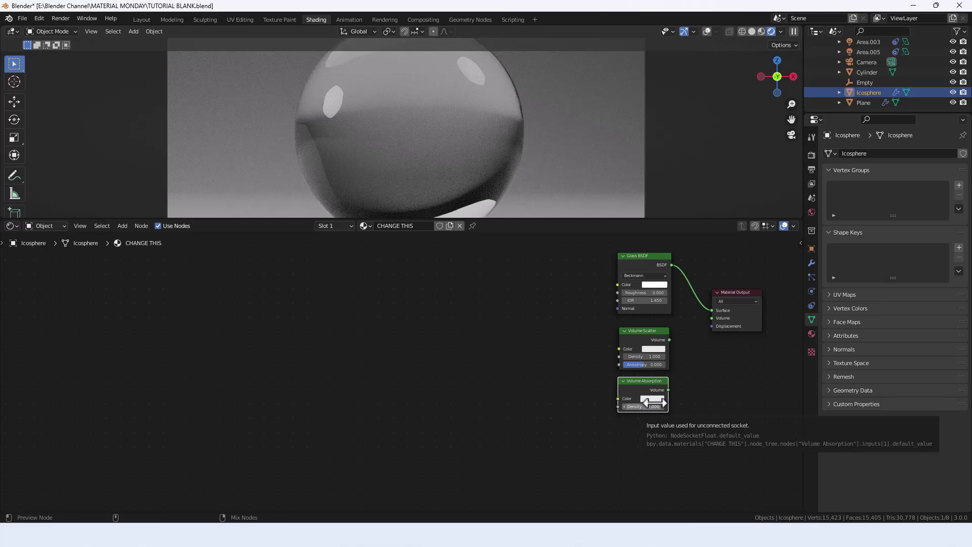
Step: Combine both volume nodes in a Mix Shader and link it to Material Output Volume
right_click_drag(653, 403, 693, 354, "ctrl+shift")
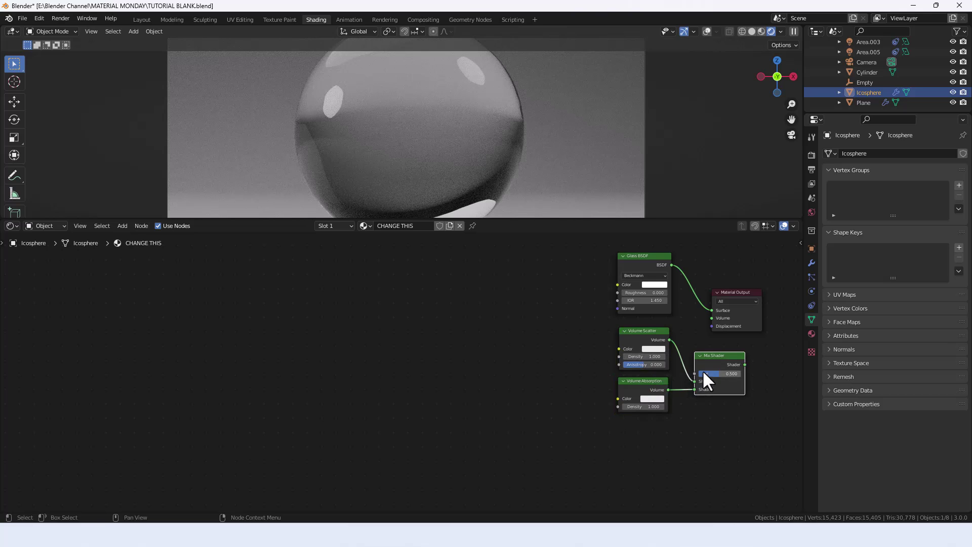
left_click_drag(740, 412, 559, 334)
left_click(600, 405)
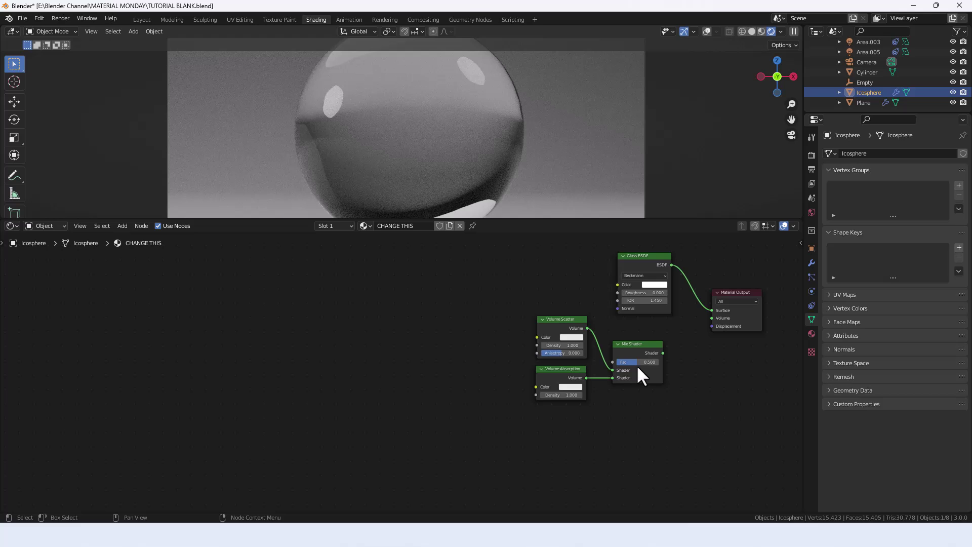
left_click_drag(662, 353, 715, 315)
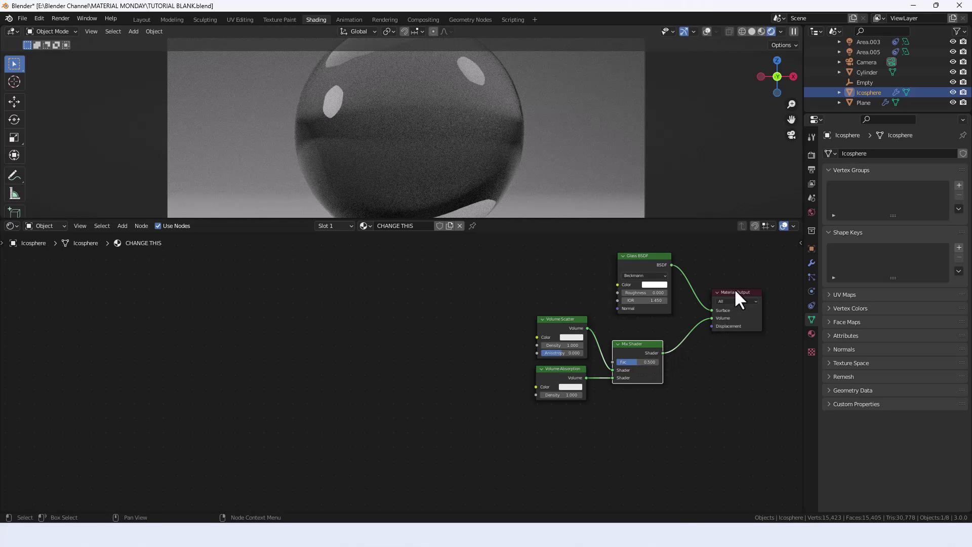
Step: Show Render Properties and change the Material Output target from All to Cycles
left_click(812, 155)
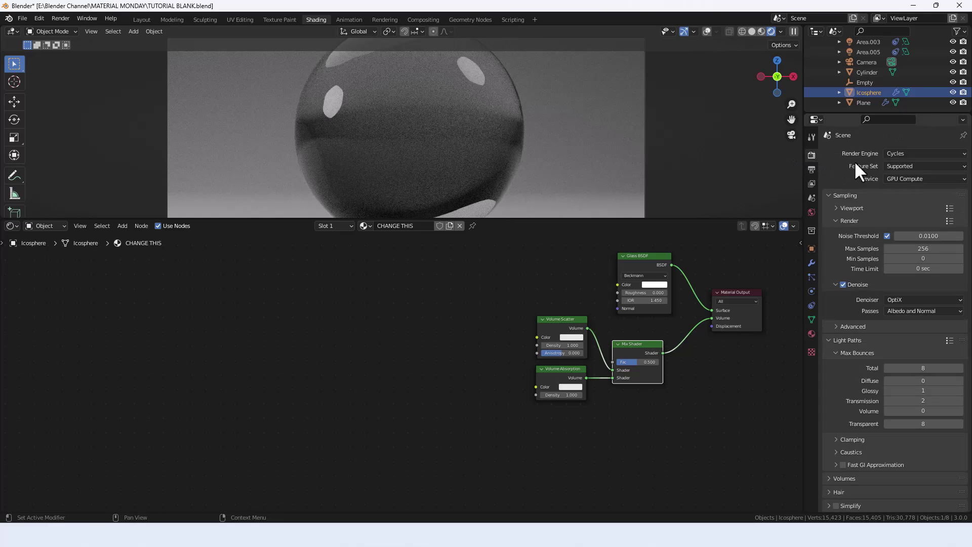
left_click(753, 301)
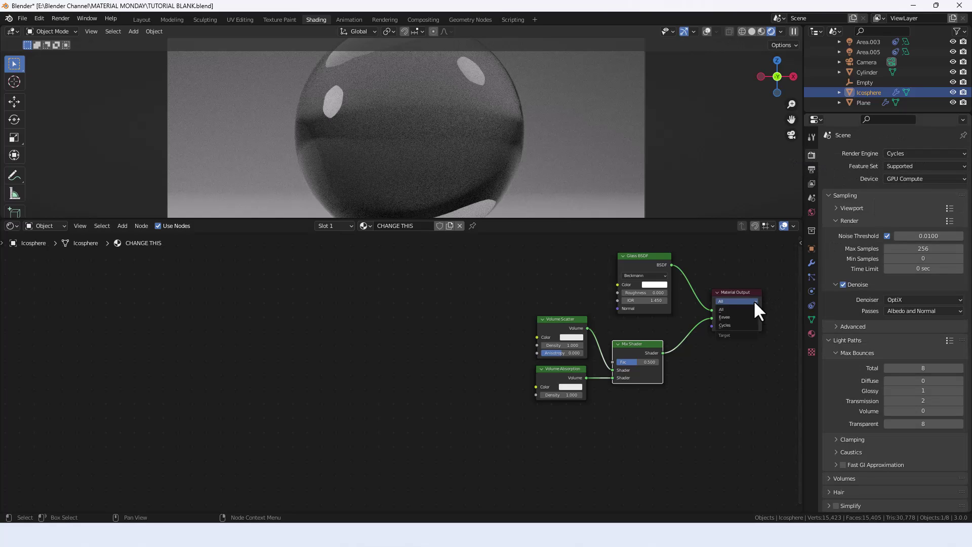
left_click(737, 325)
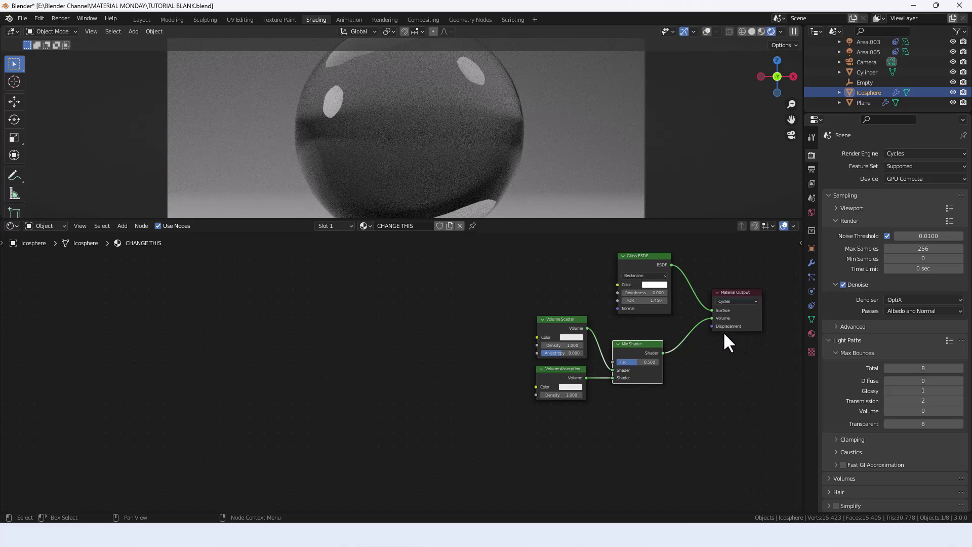
scroll(721, 337, "up", 1)
middle_click_drag(718, 342, 667, 351)
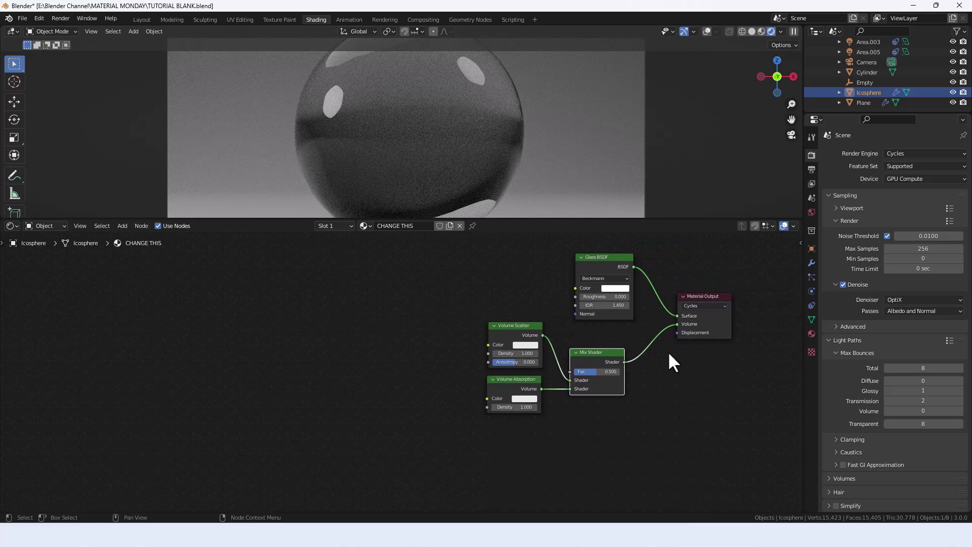
left_click(707, 303)
mouse_move(700, 385)
middle_mouse_down()
mouse_move(707, 372)
mouse_move(731, 383)
mouse_move(699, 386)
middle_mouse_up()
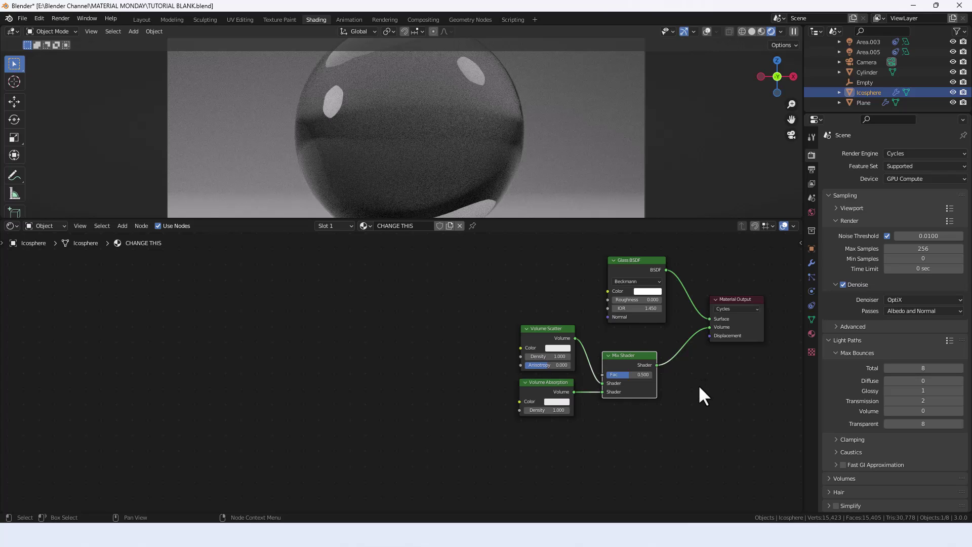
middle_click_drag(697, 384, 701, 391)
Step: Add a Math node above the volume nodes via the 'add' search
left_click(429, 323)
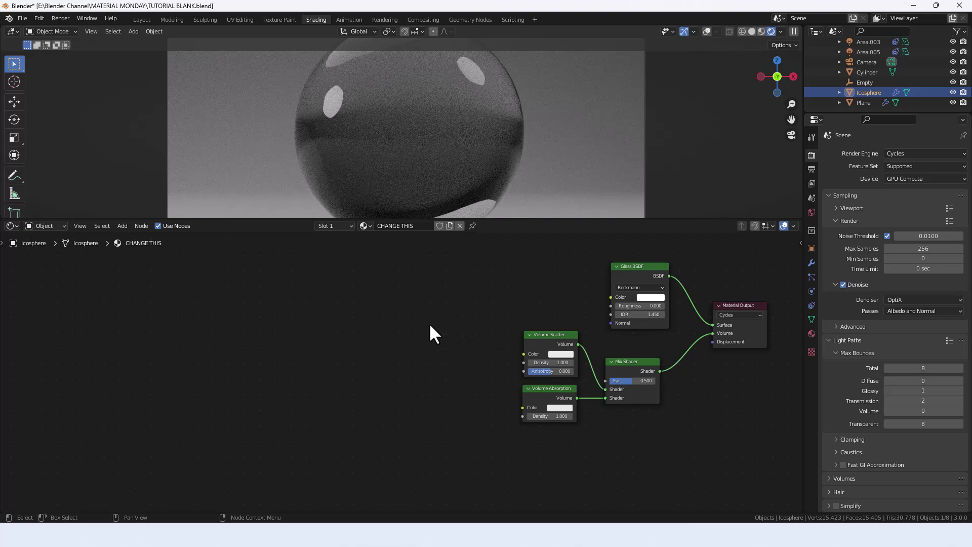
key("shift+a")
left_click(429, 323)
type("add")
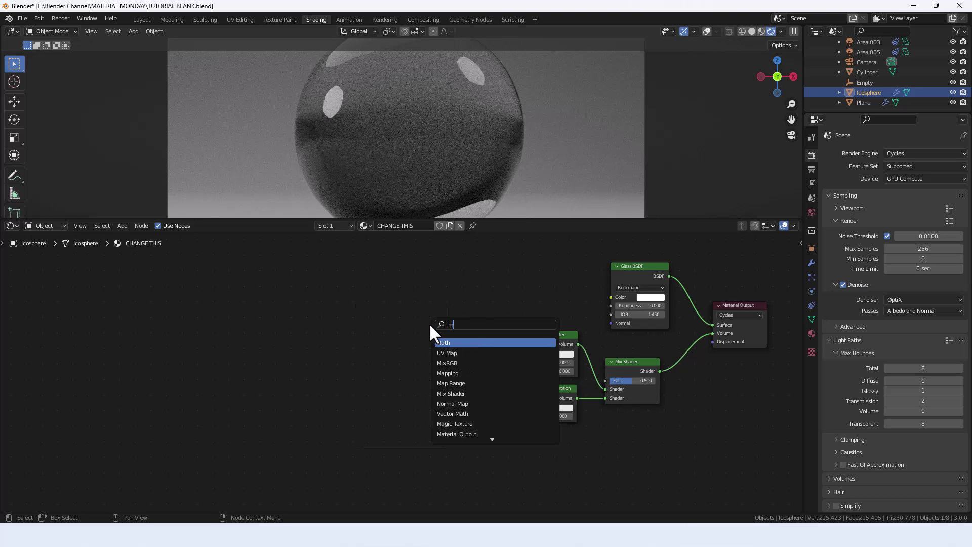
key("Return")
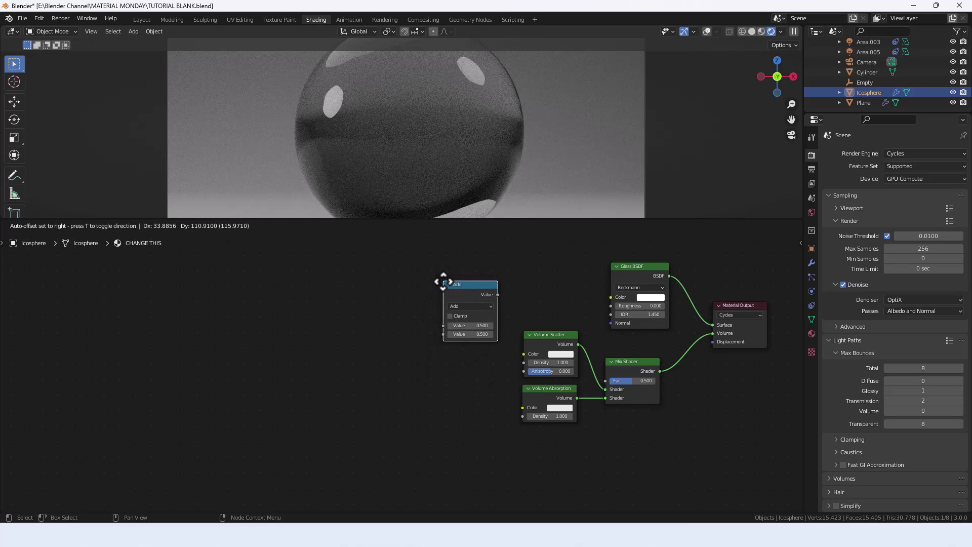
left_click(442, 282)
Step: Set the Math node to Multiply Add with Multiplier 35 and Addend -10
left_click(458, 306)
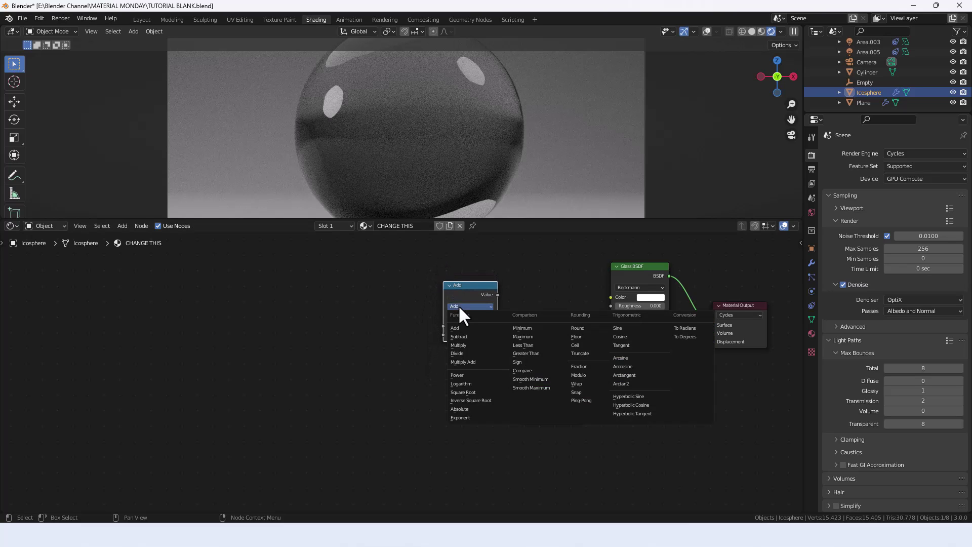
left_click(464, 360)
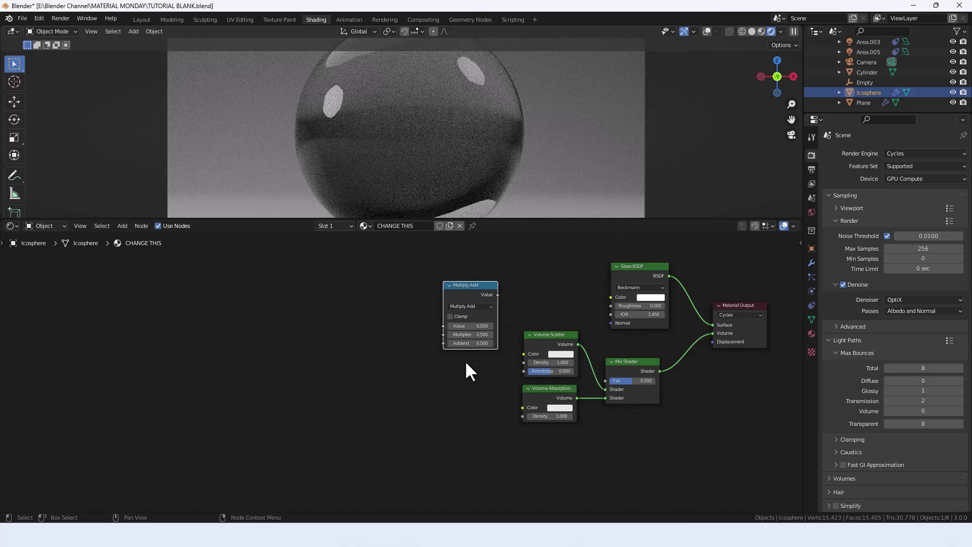
left_click(465, 335)
type("35")
key("Tab")
type("-10")
key("Return")
Step: Add a ColorRamp node to the left of Multiply Add
left_click(355, 346)
key("shift+a")
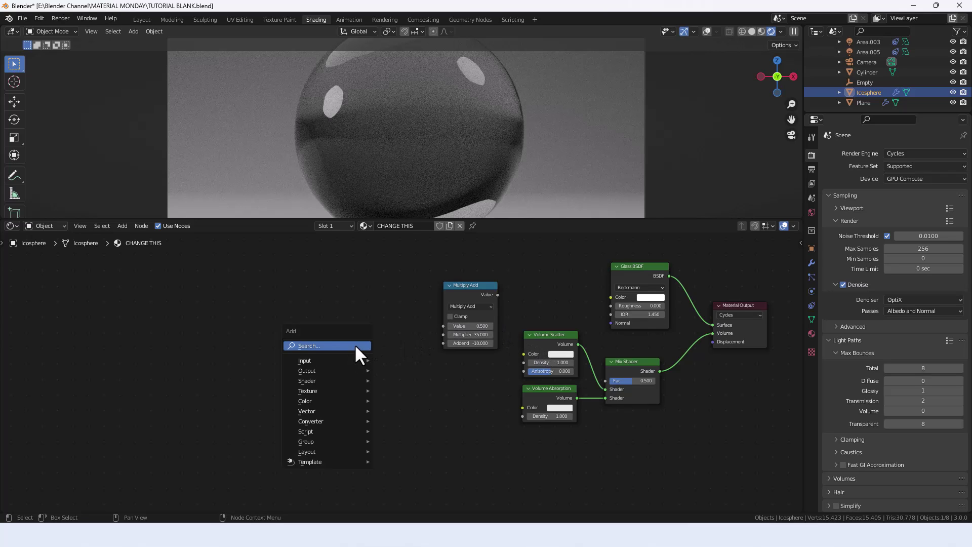
left_click(352, 344)
type("col")
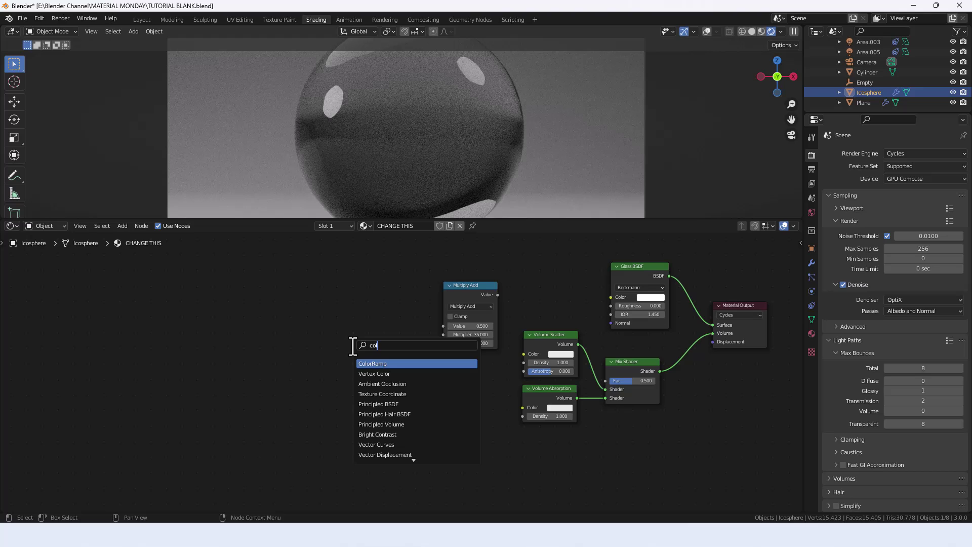
key("Return")
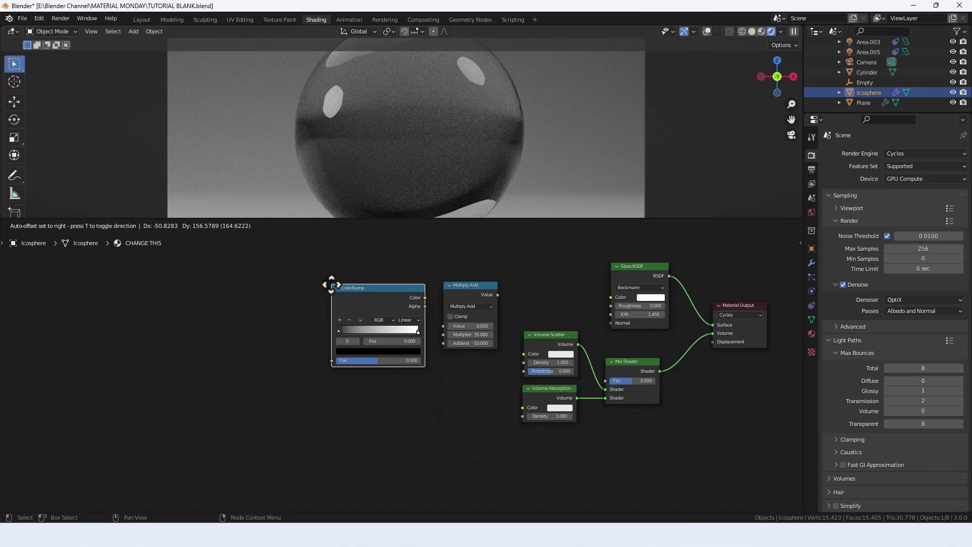
left_click(331, 284)
Step: Add a Musgrave Texture and feed its Height into the ColorRamp Fac
left_click(232, 355)
key("shift+a")
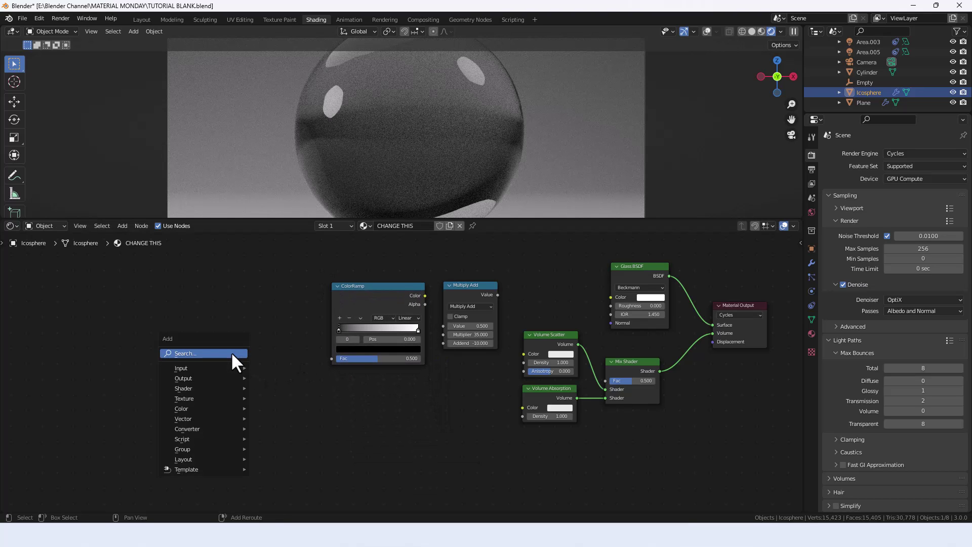
left_click(231, 351)
type("mus")
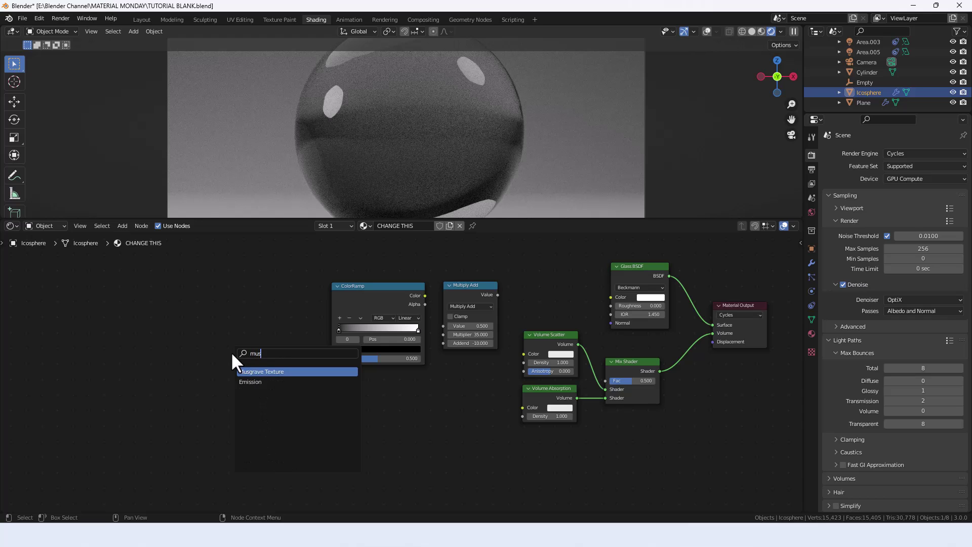
left_click(249, 372)
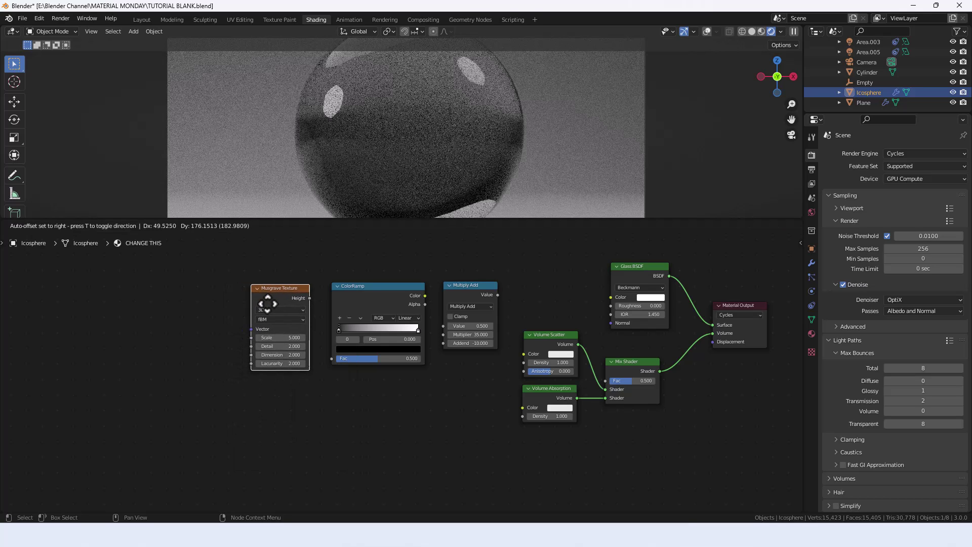
left_click(274, 300)
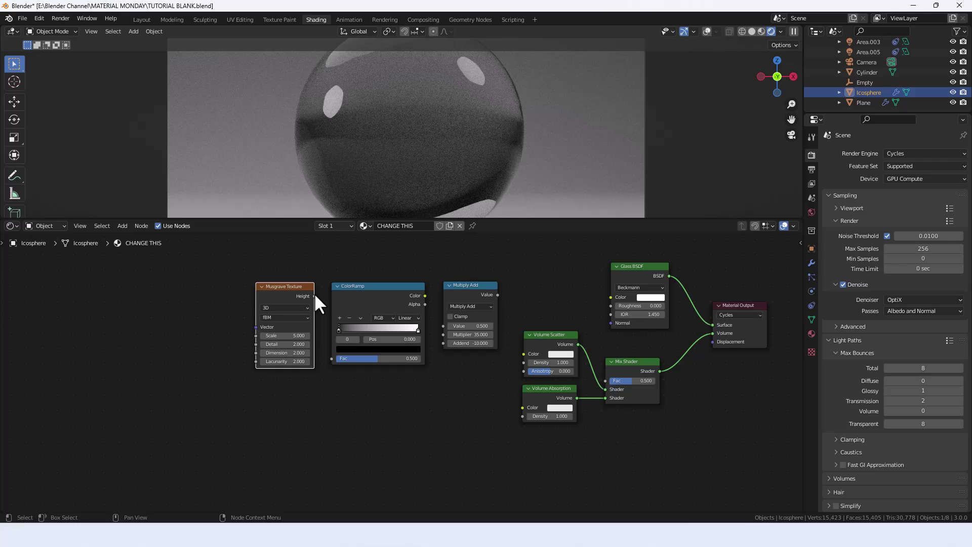
left_click_drag(313, 295, 336, 357)
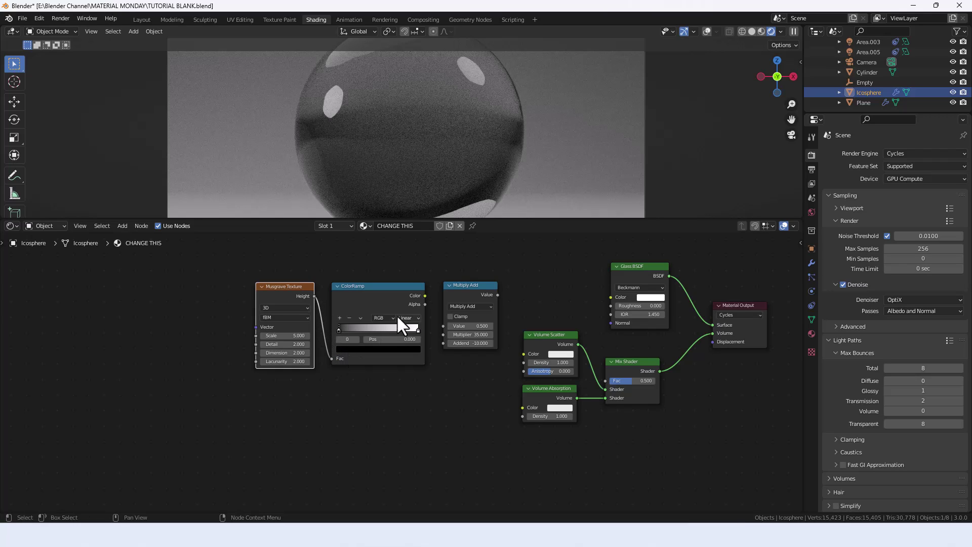
Step: Wire ColorRamp Color into Multiply Add, and Multiply Add into the Mix Shader Fac
left_click(424, 295)
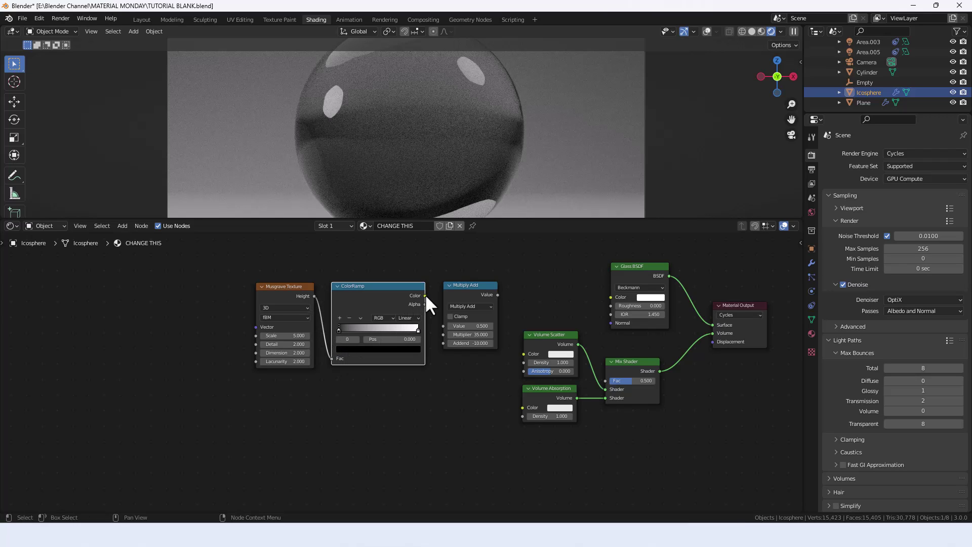
left_click_drag(424, 296, 442, 326)
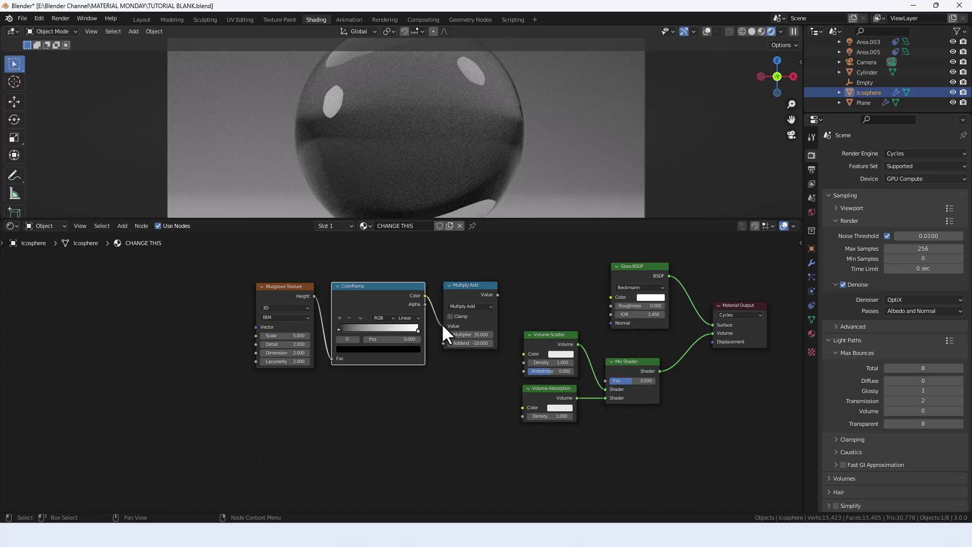
left_click(496, 295)
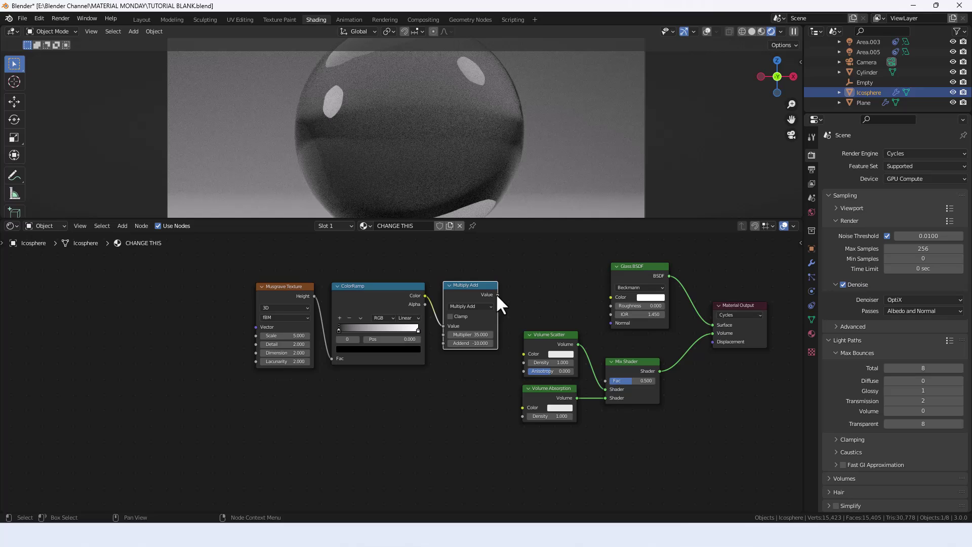
left_click_drag(498, 294, 603, 378)
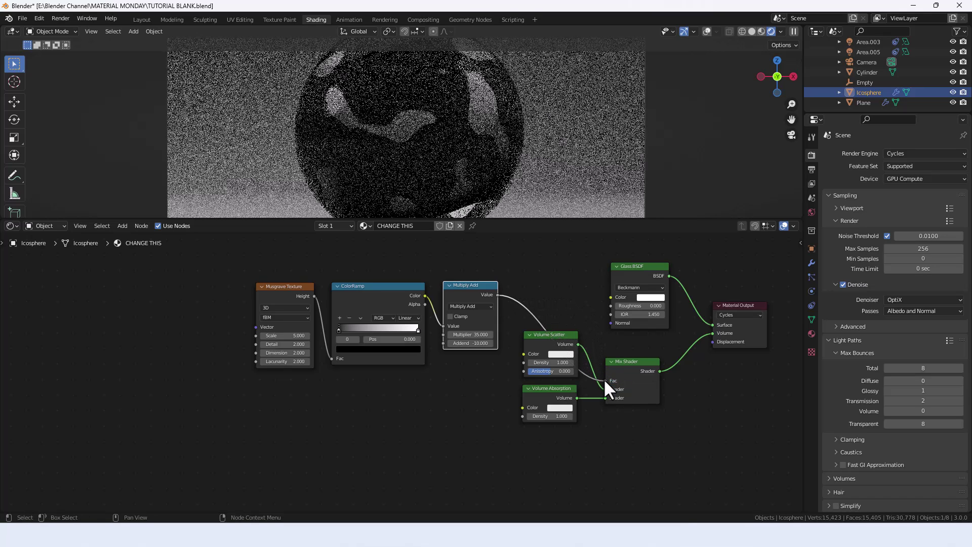
Step: Move the volume nodes lower and drive Volume Scatter Density from Multiply Add
left_click_drag(507, 373, 530, 403)
left_click_drag(544, 346, 544, 397)
left_click(522, 354)
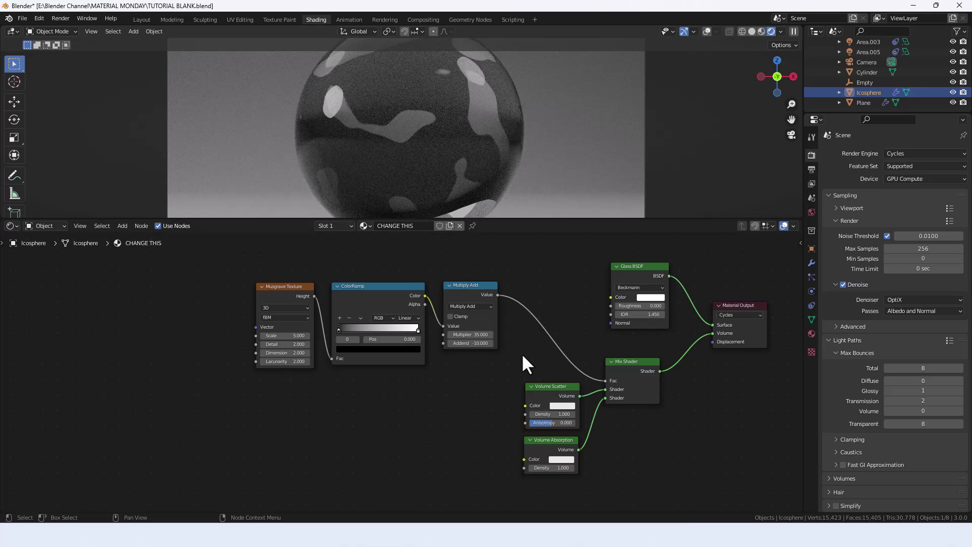
middle_click_drag(521, 354, 507, 317)
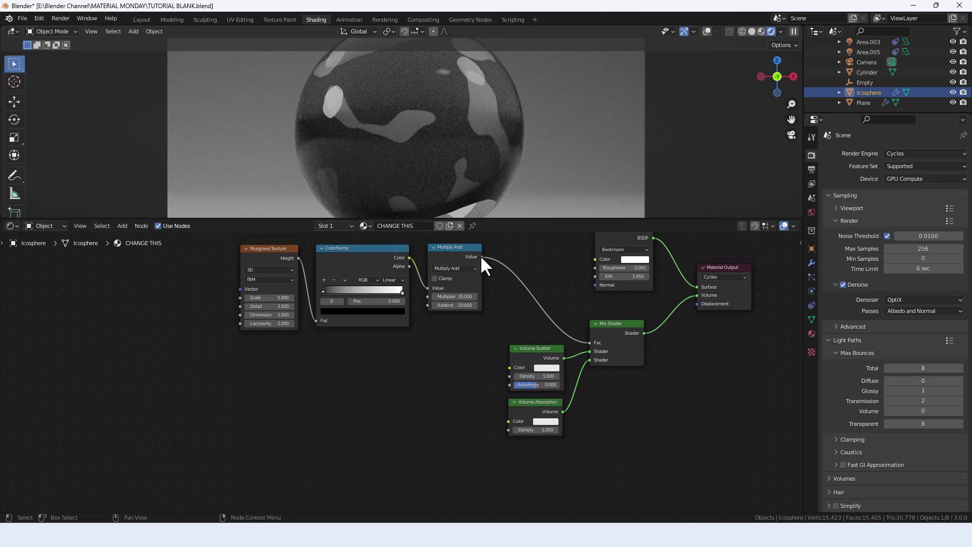
left_click_drag(481, 256, 505, 376)
middle_click_drag(477, 345, 483, 363)
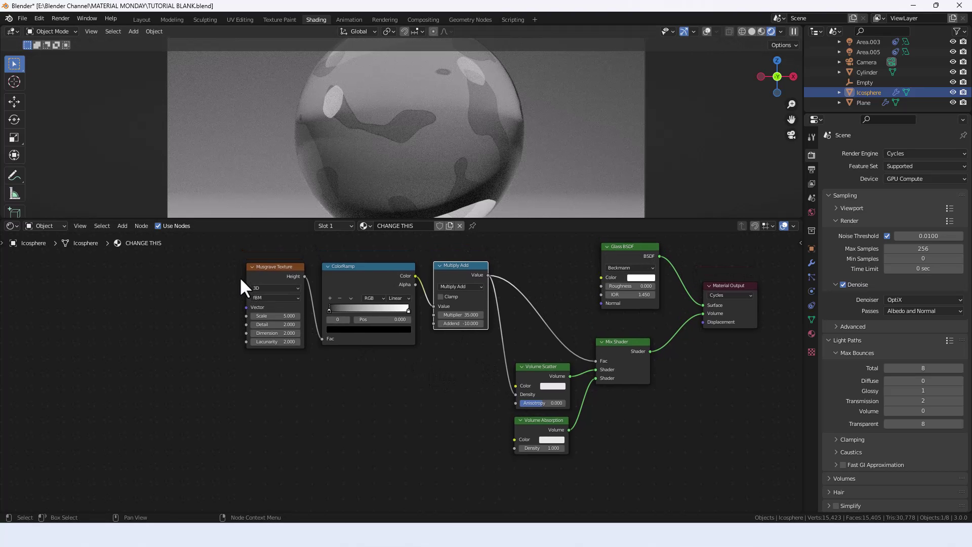
left_click_drag(241, 257, 467, 354)
left_click_drag(461, 274, 467, 306)
Step: Switch the ColorRamp to B-Spline interpolation and move its white stop to 0.100
middle_click_drag(372, 409, 413, 401)
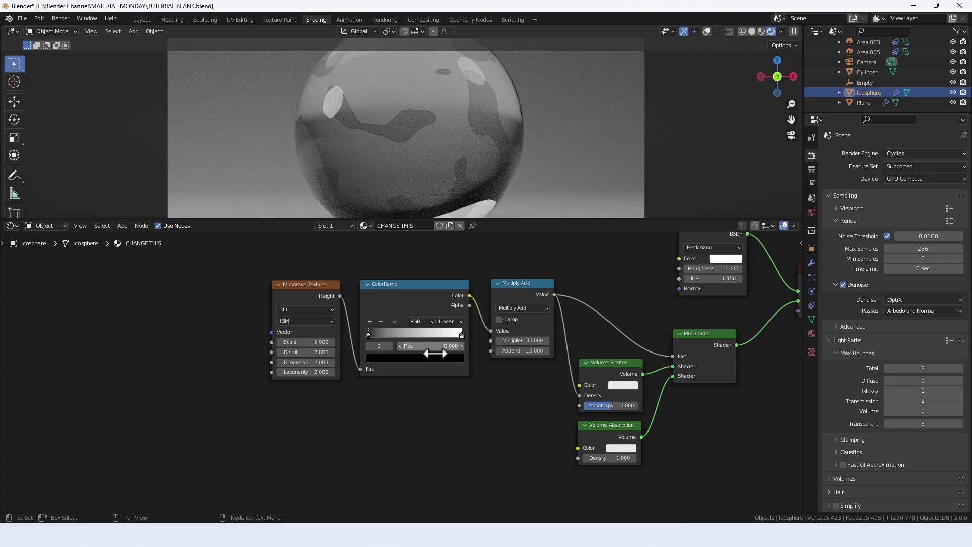
left_click(458, 322)
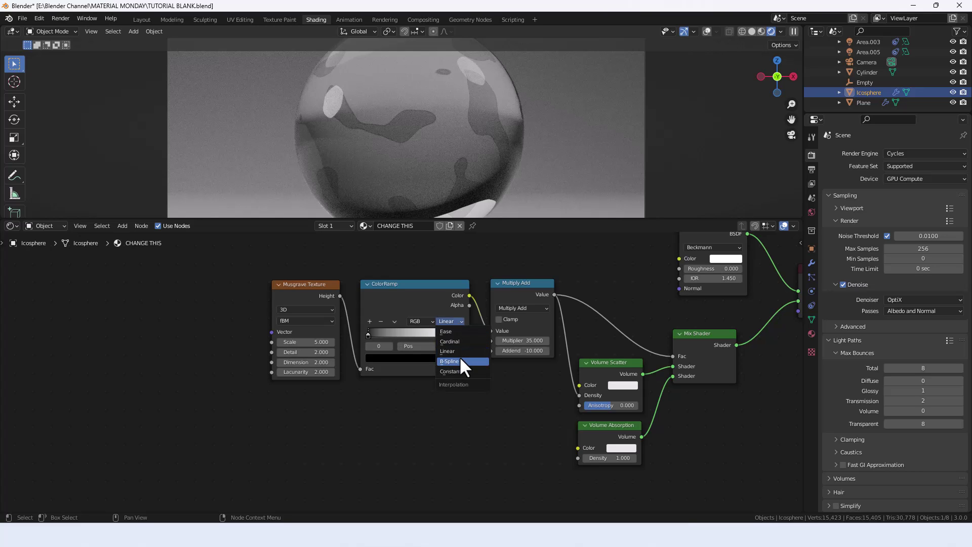
left_click(461, 360)
left_click(460, 335)
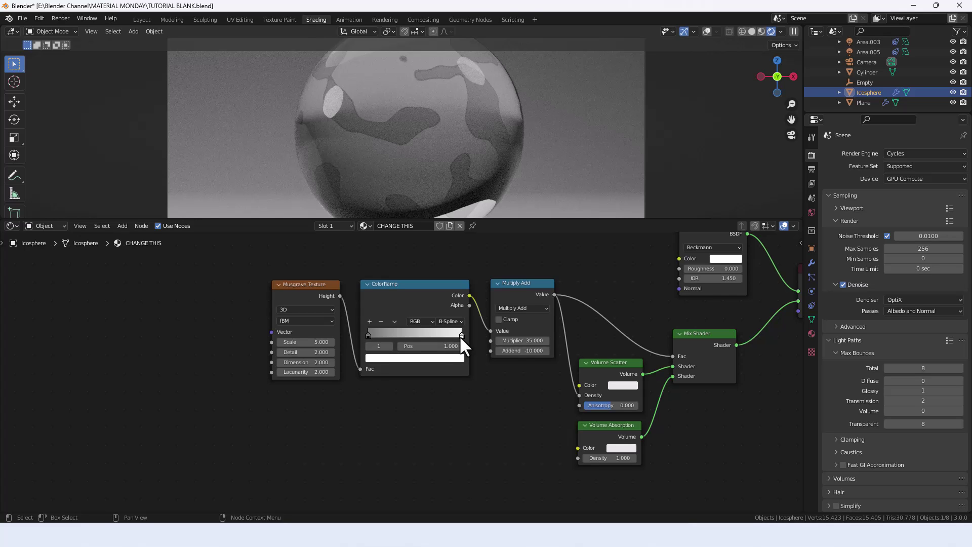
left_click_drag(460, 335, 373, 338)
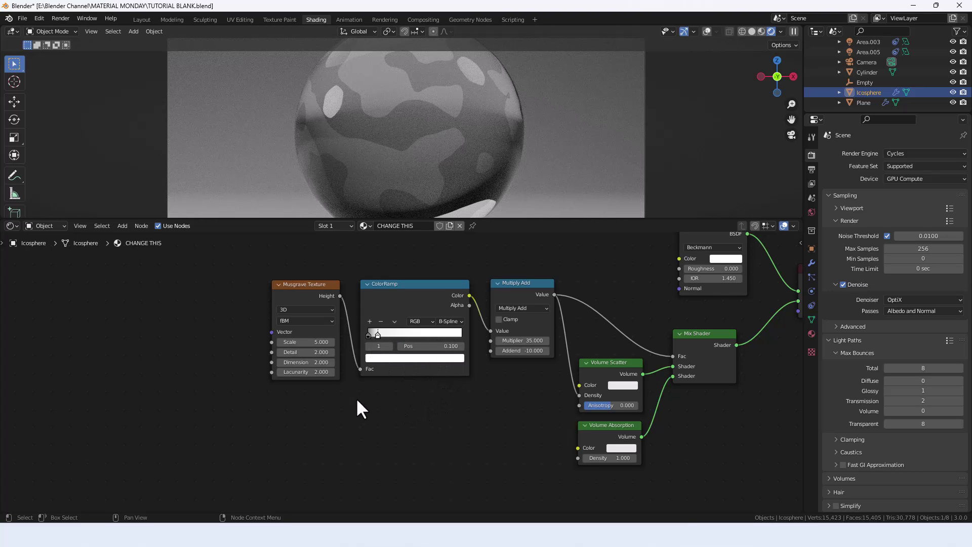
Step: Set Musgrave Scale 7.5, Detail 5, Dimension 0 and Lacunarity 0
middle_click_drag(353, 394, 421, 397)
left_click(374, 344)
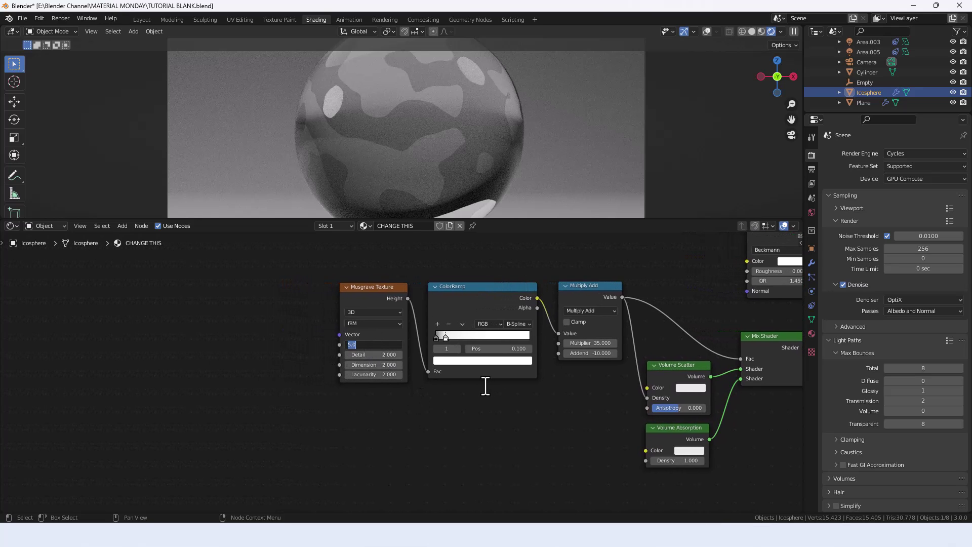
type("7.5")
key("Tab")
type("5")
key("Tab")
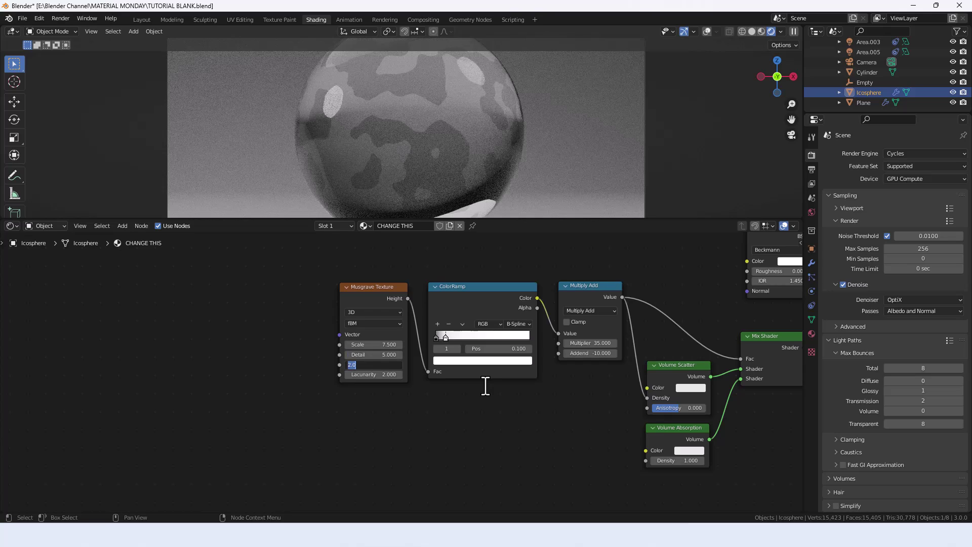
type("0")
key("Tab")
type("0")
key("Return")
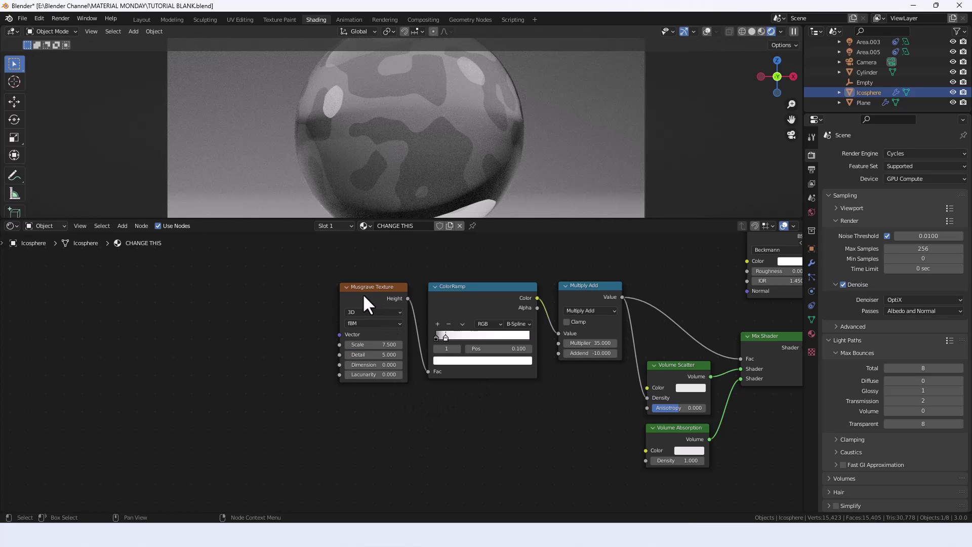
Step: Hide the Musgrave Texture node's unused sockets with Ctrl+H
left_click(363, 293)
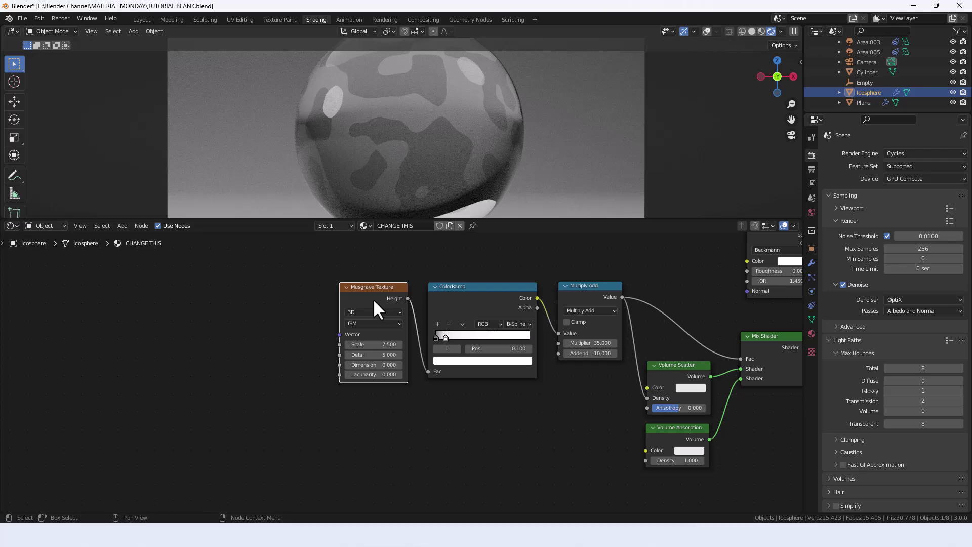
key("ctrl")
key("ctrl+h")
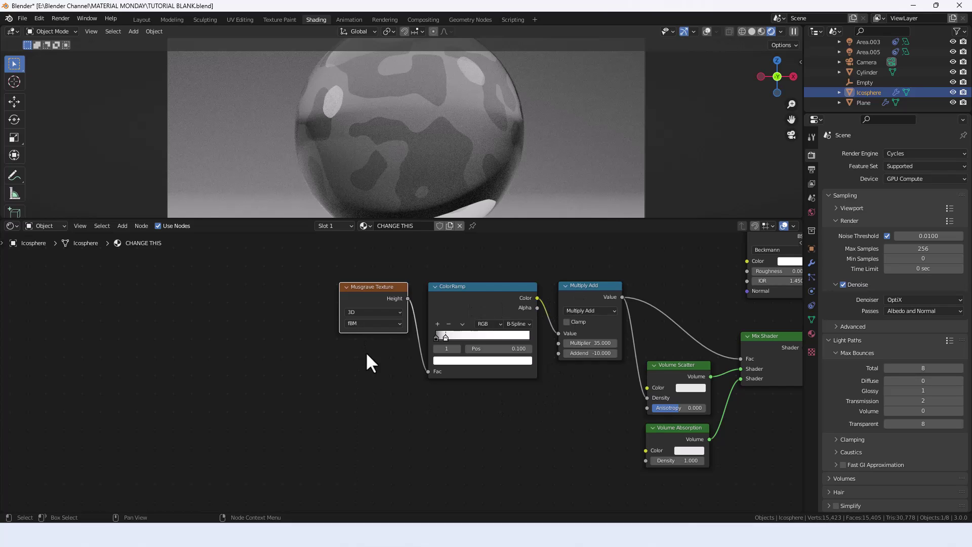
mouse_move(516, 408)
middle_mouse_down()
mouse_move(464, 407)
mouse_move(501, 405)
middle_mouse_up()
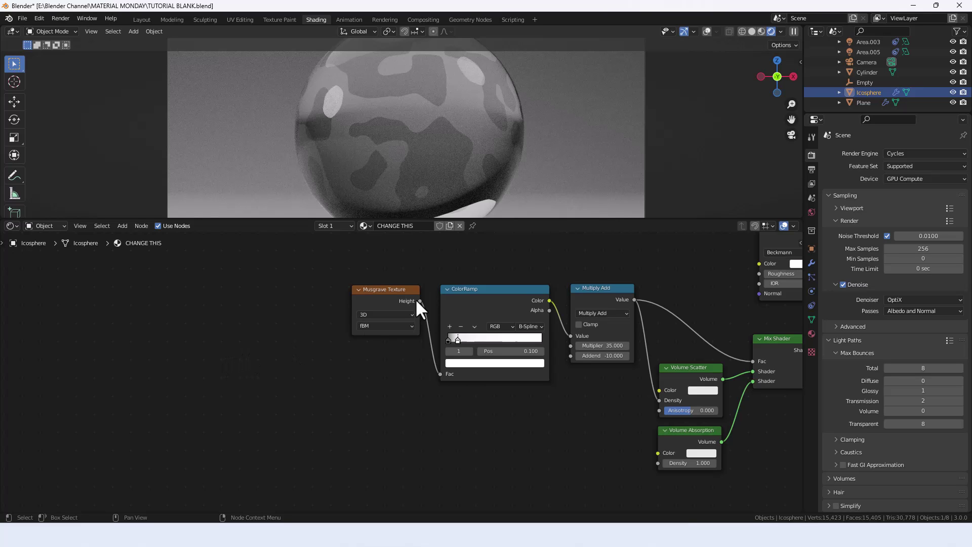
Step: Add Texture Coordinate and Mapping to the Musgrave, feeding Mapping from Object coordinates
left_click(415, 322)
key("ctrl+t")
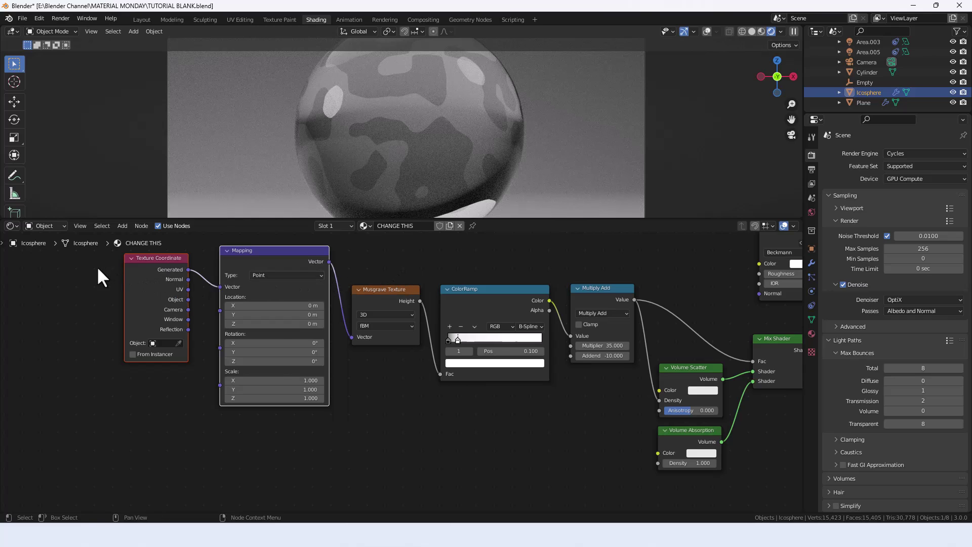
left_click_drag(277, 264, 197, 334)
left_click(296, 381)
left_click(232, 353)
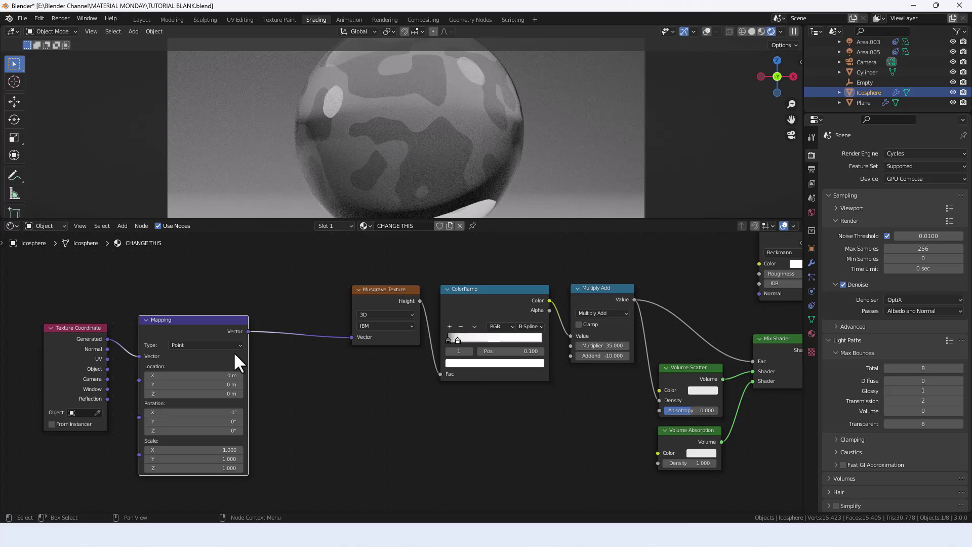
key("ctrl+h")
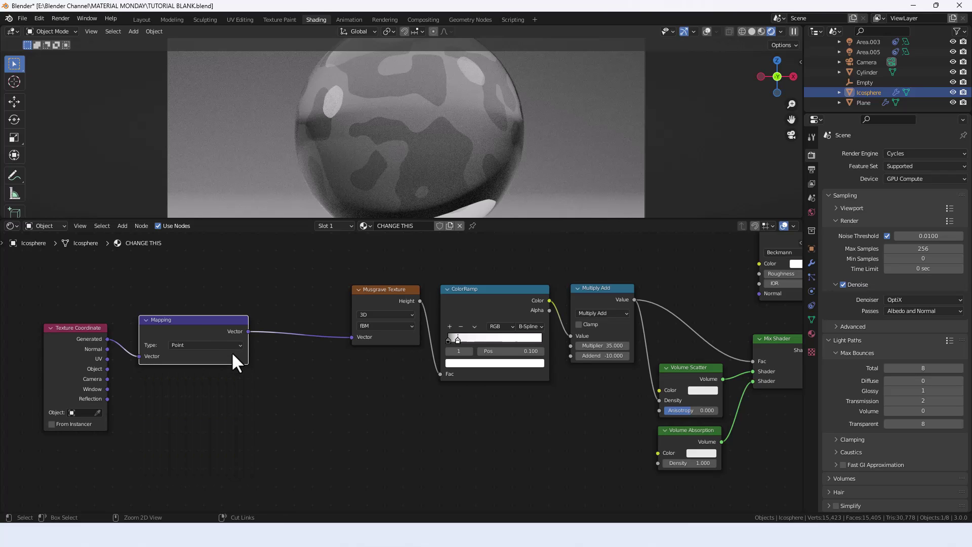
left_click_drag(197, 326, 291, 297)
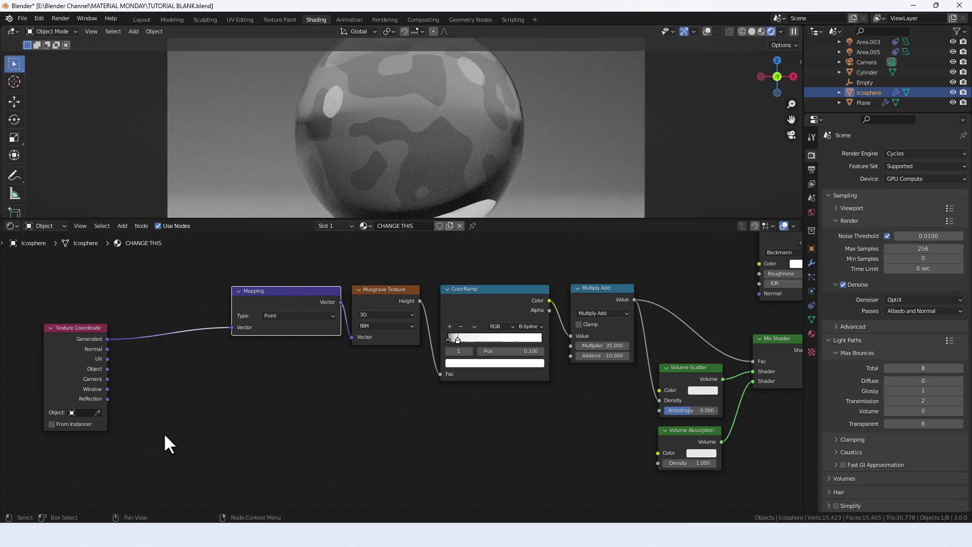
left_click_drag(108, 367, 232, 328)
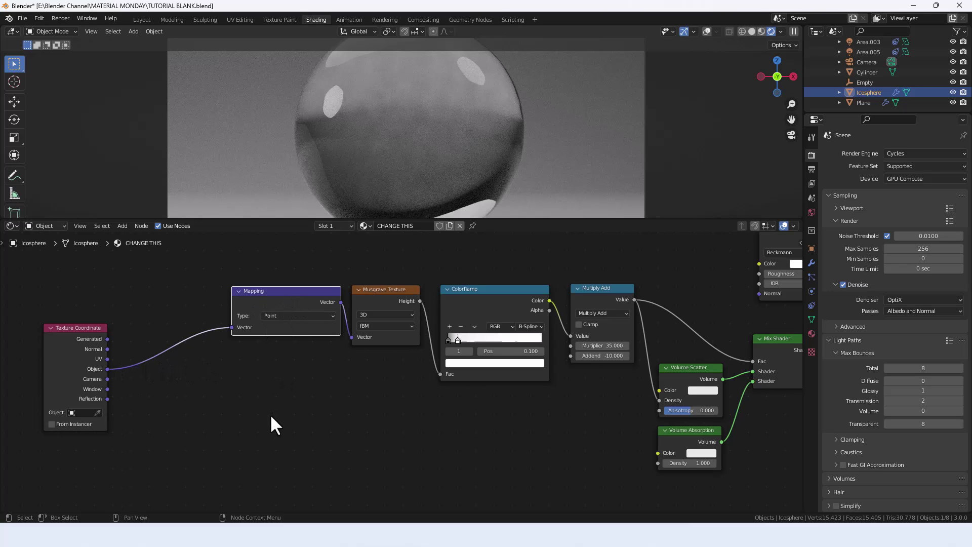
middle_click_drag(270, 414, 341, 386)
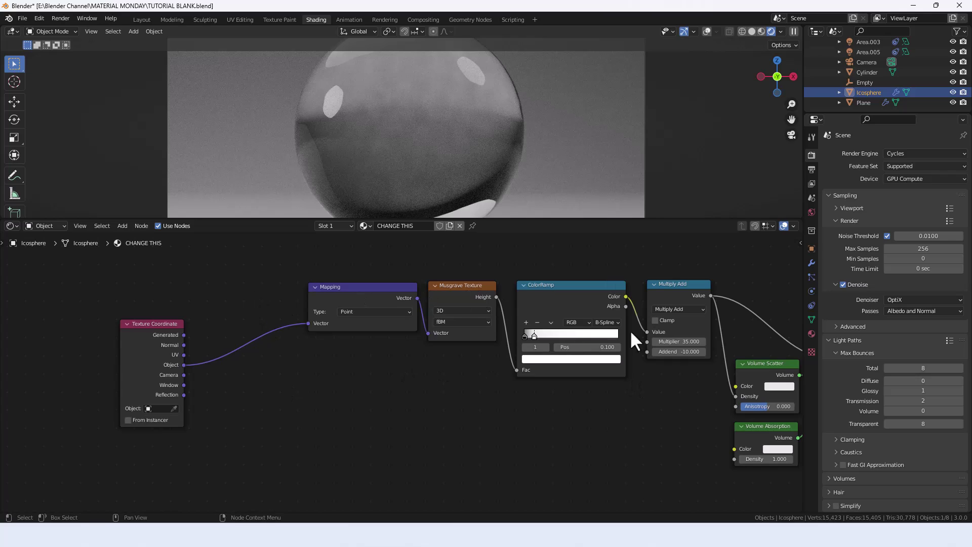
Step: Insert a Noise Texture between Texture Coordinate and Mapping
key("shift+a")
left_click(311, 394)
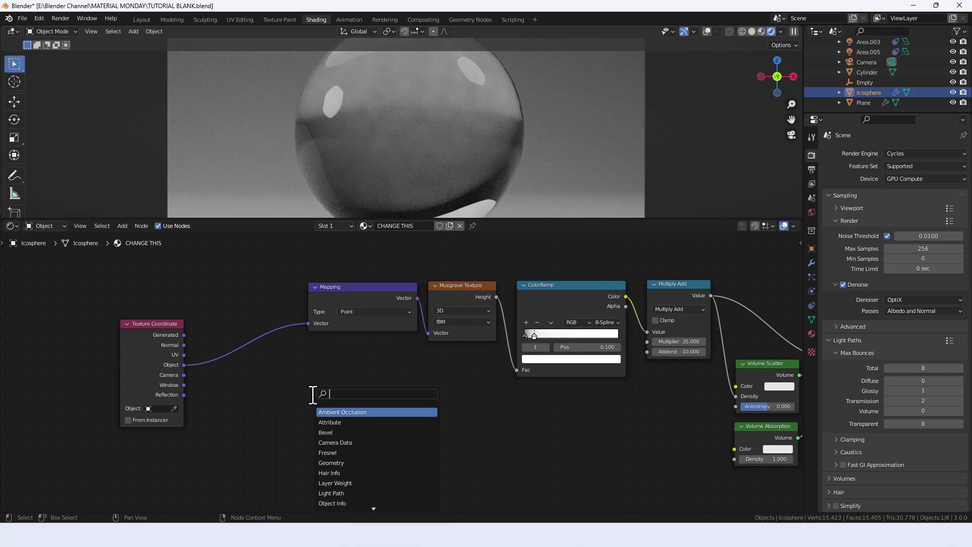
type("noise")
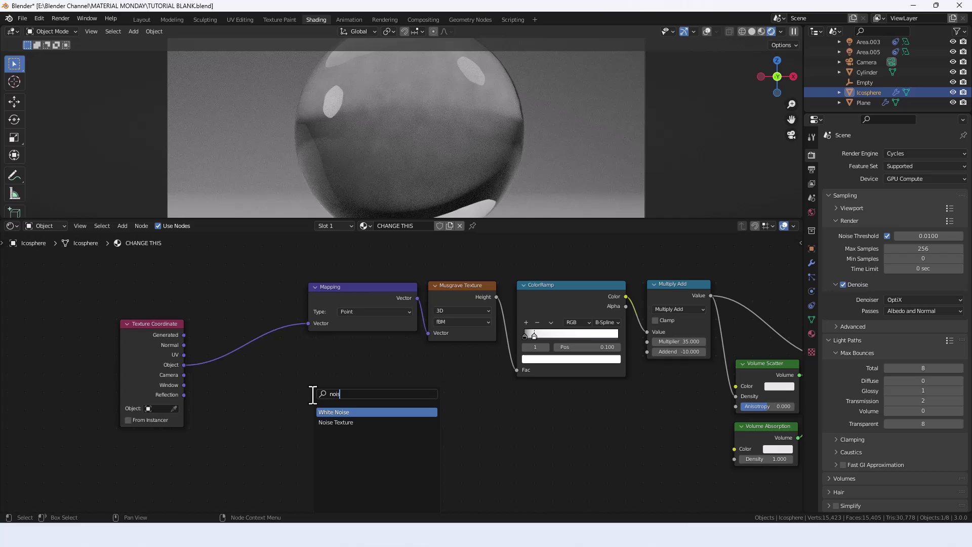
key("Return")
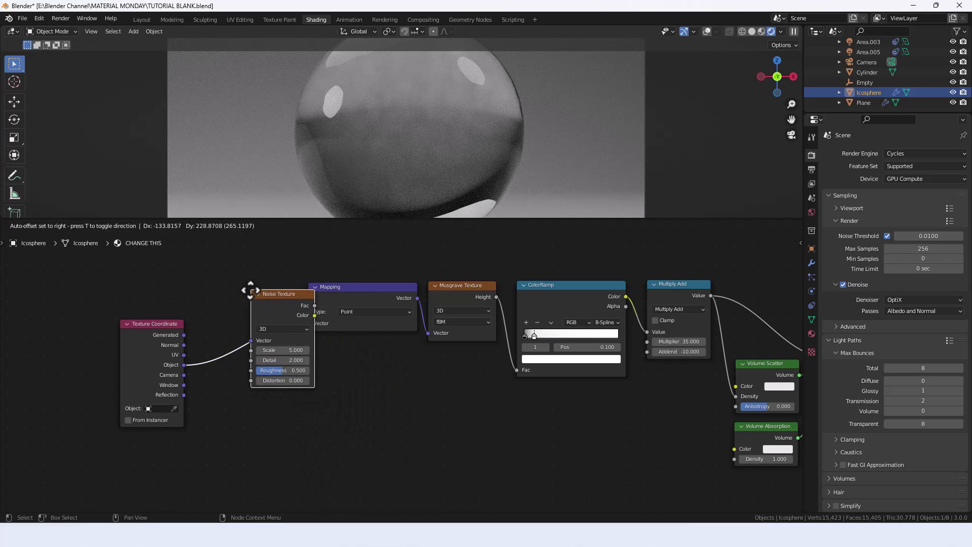
left_click(231, 284)
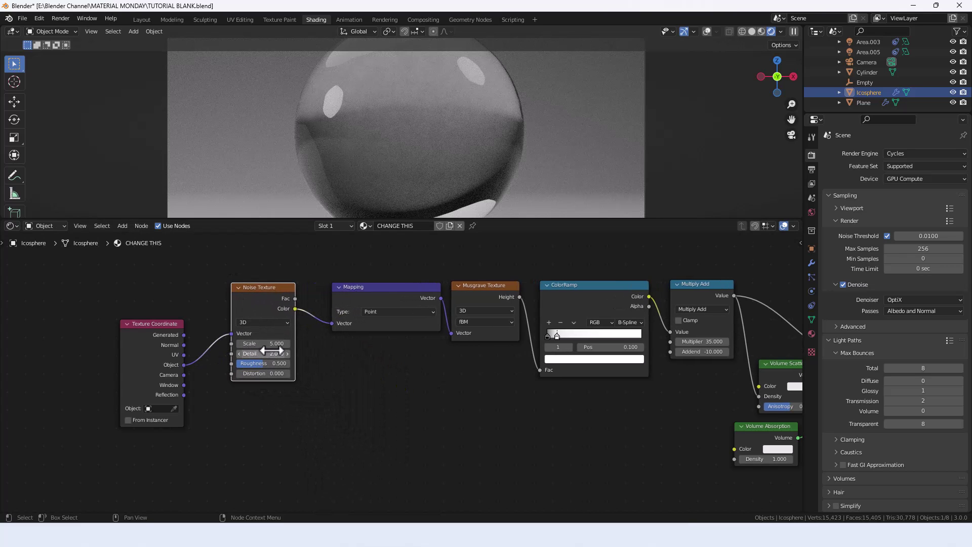
Step: Give the Noise Texture Scale 1, Detail 1 and Roughness 0.25, hiding unused sockets
left_click(269, 343)
type("1")
key("Tab")
type("1")
key("Tab")
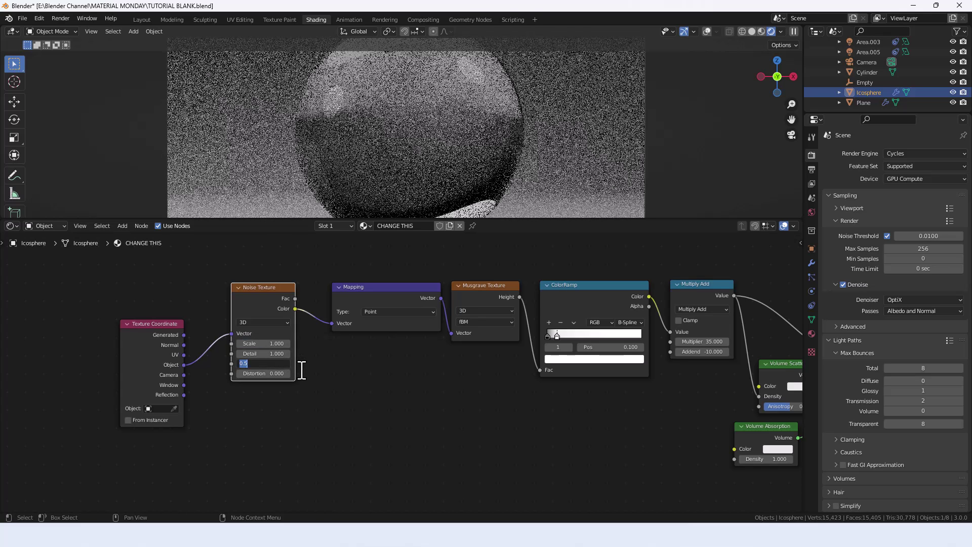
type(".25")
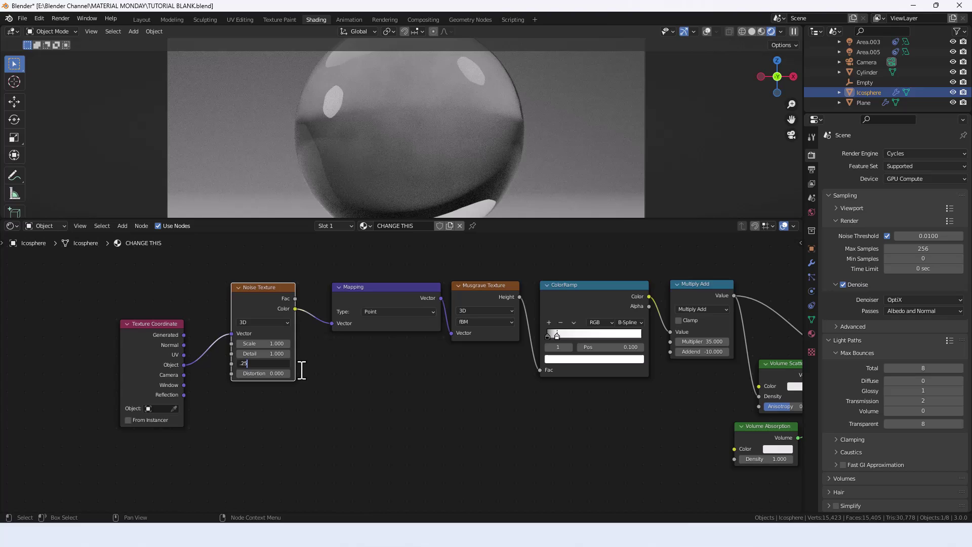
key("Return")
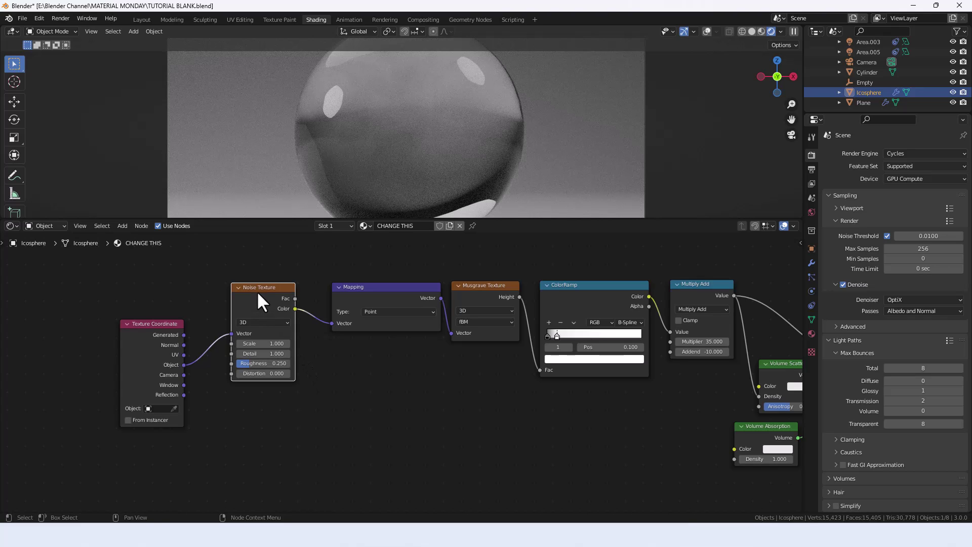
key("ctrl+h")
left_click_drag(257, 290, 283, 293)
left_click_drag(164, 326, 178, 322)
middle_click_drag(415, 375, 320, 377)
scroll(345, 376, "down", 1)
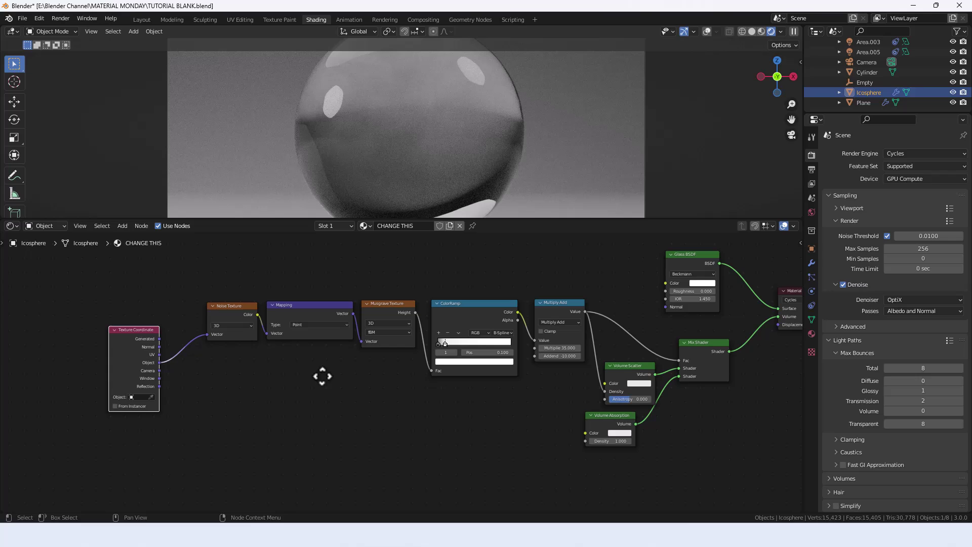
middle_click_drag(396, 449, 397, 440)
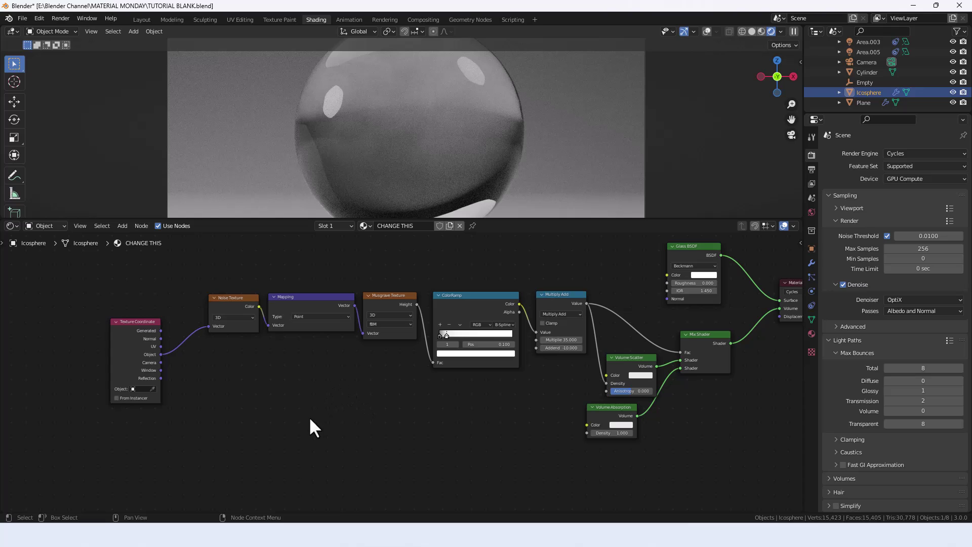
Step: Duplicate the Mapping node below Texture Coordinate and show all its sockets
left_click(292, 302)
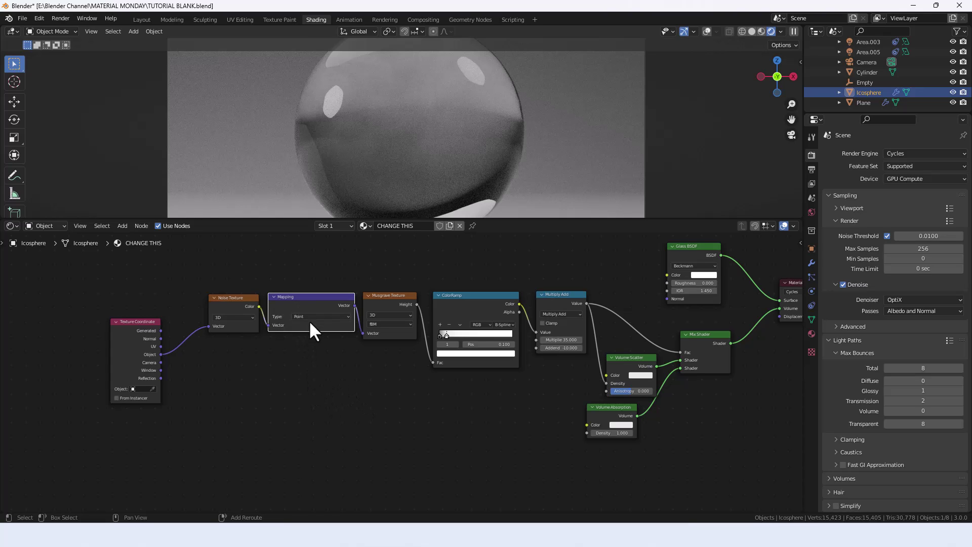
key("shift+d")
left_click(247, 389)
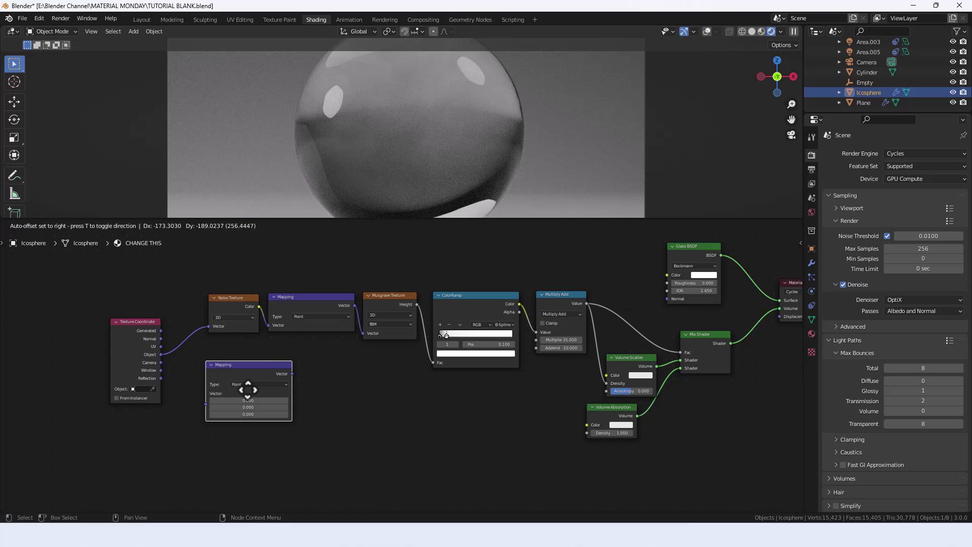
key("ctrl+h")
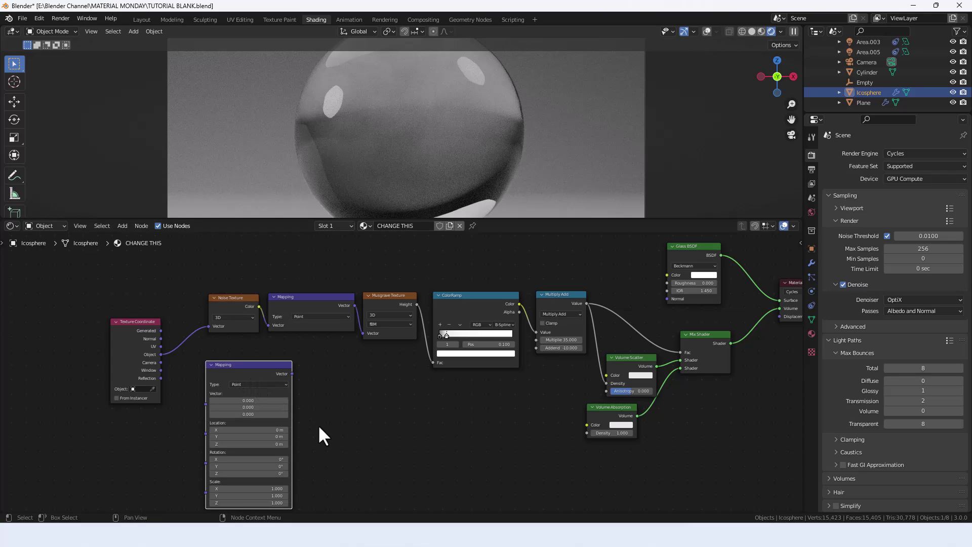
middle_click_drag(318, 427, 319, 421)
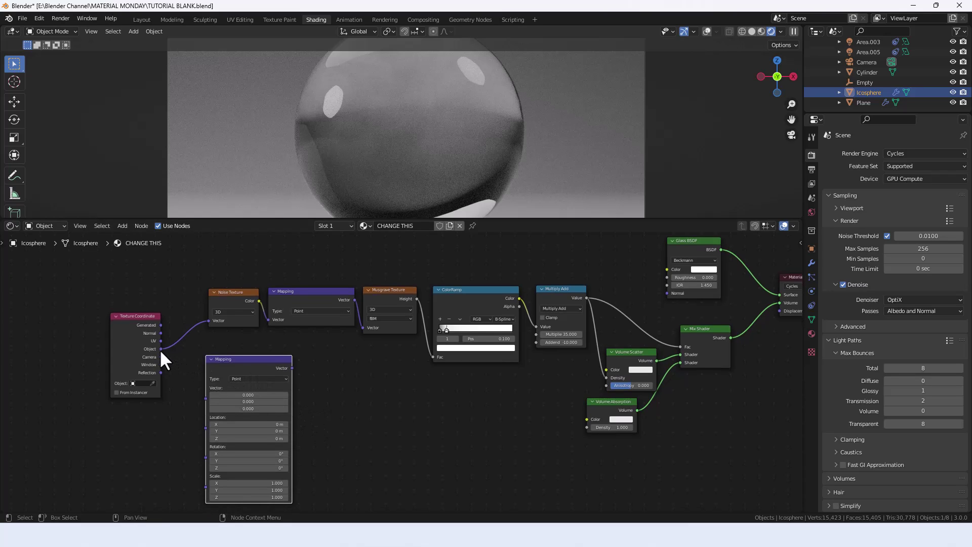
Step: Link Object coordinates to the copy's Vector, Rotation and Scale, and its output to Volume Absorption Color
left_click_drag(161, 349, 204, 397)
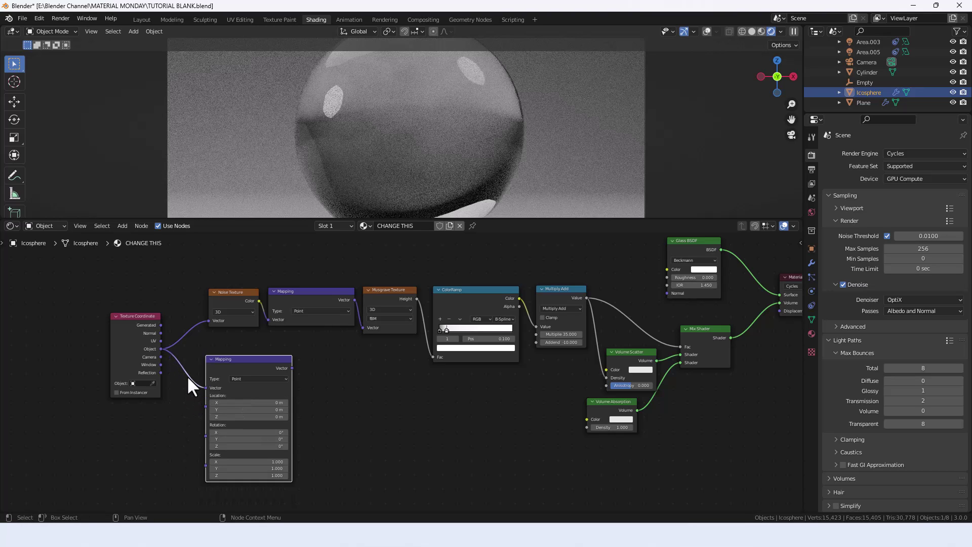
left_click_drag(162, 353, 202, 435)
left_click_drag(161, 349, 204, 442)
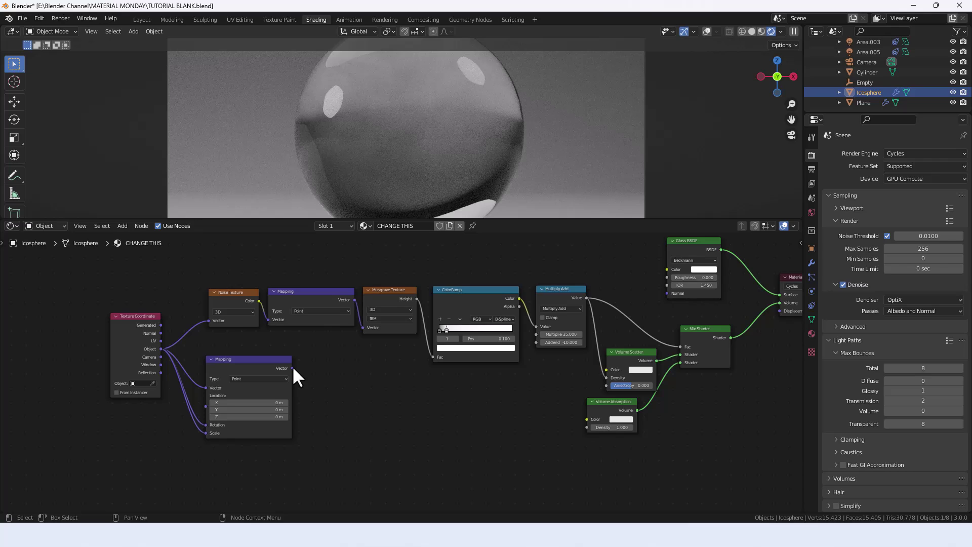
left_click_drag(293, 368, 586, 418)
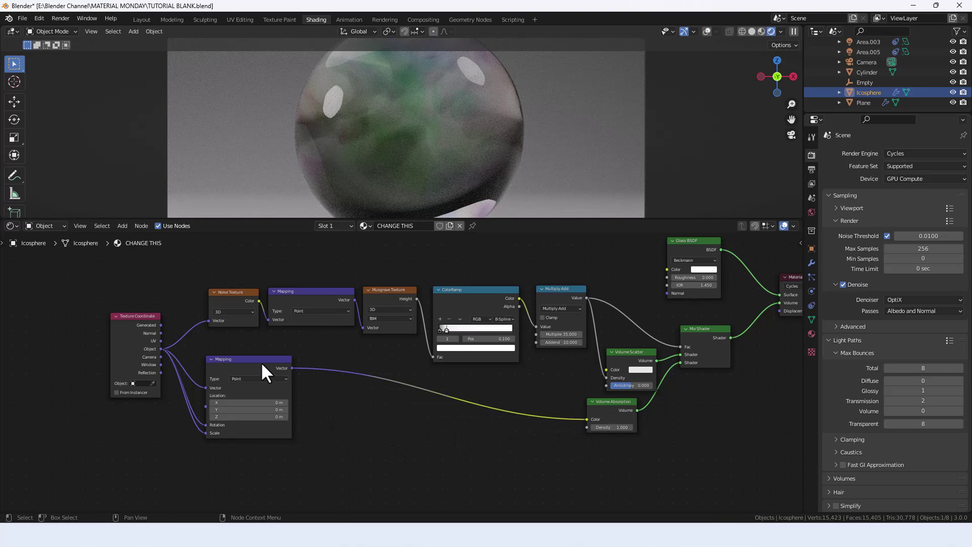
left_click(258, 359)
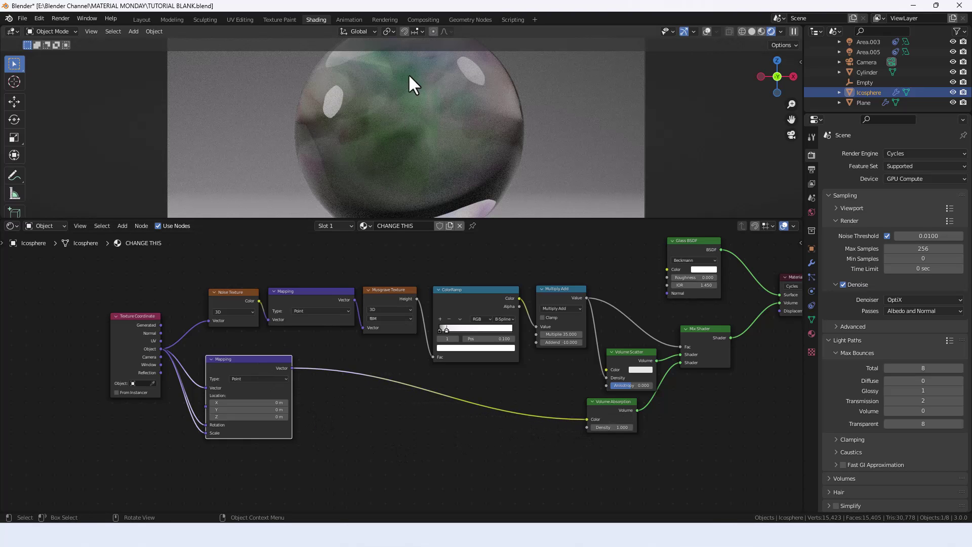
key("shift+d")
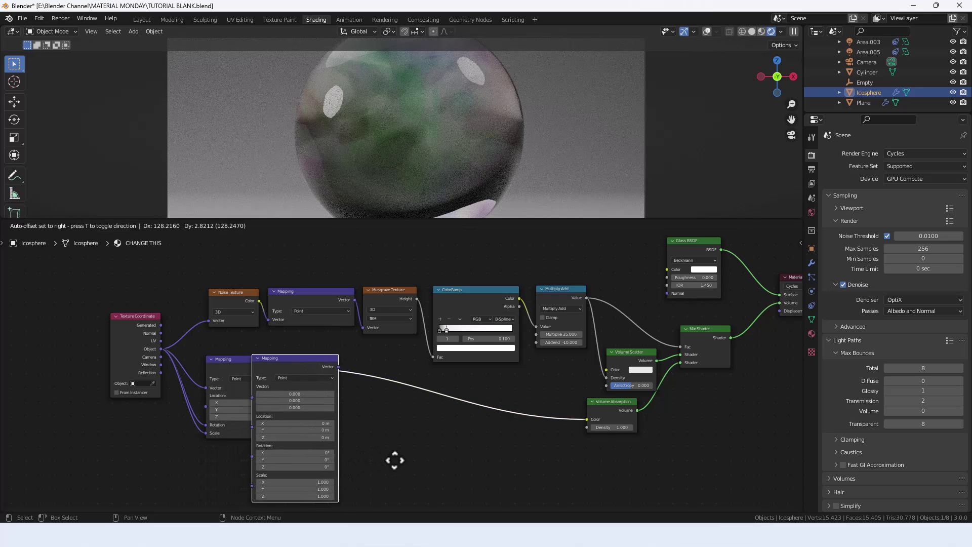
right_click(418, 462)
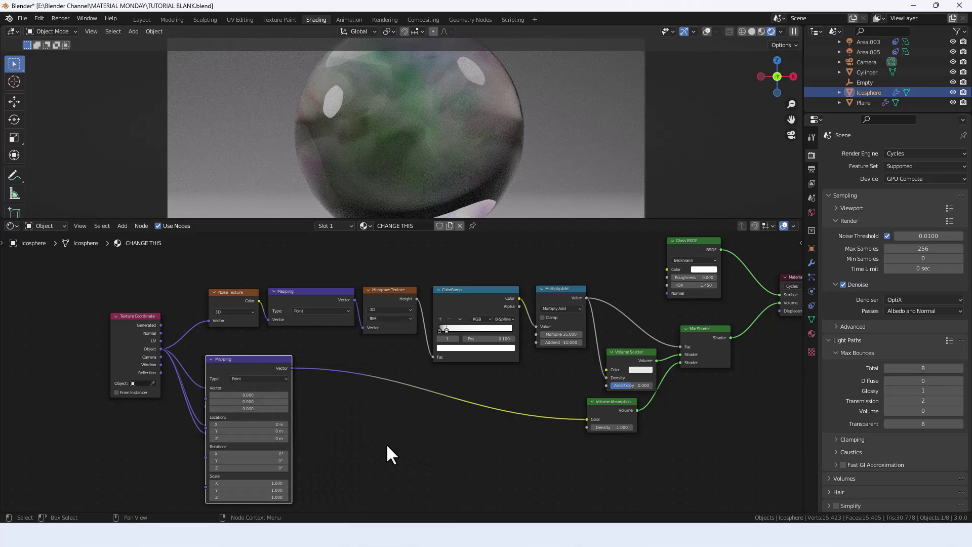
Step: Duplicate the ColorRamp, insert it before Volume Absorption Color, and set HSL mode with Far interpolation
left_click(470, 292)
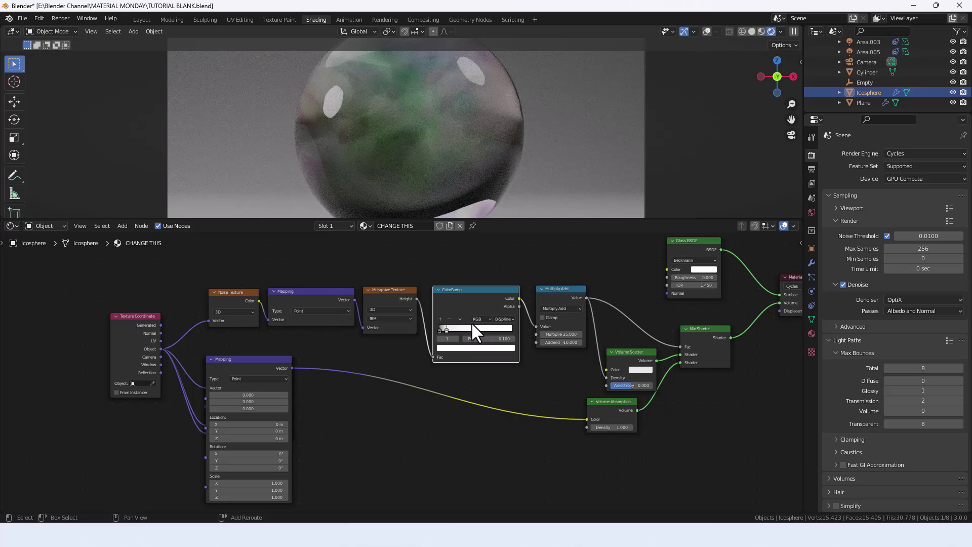
key("shift+d")
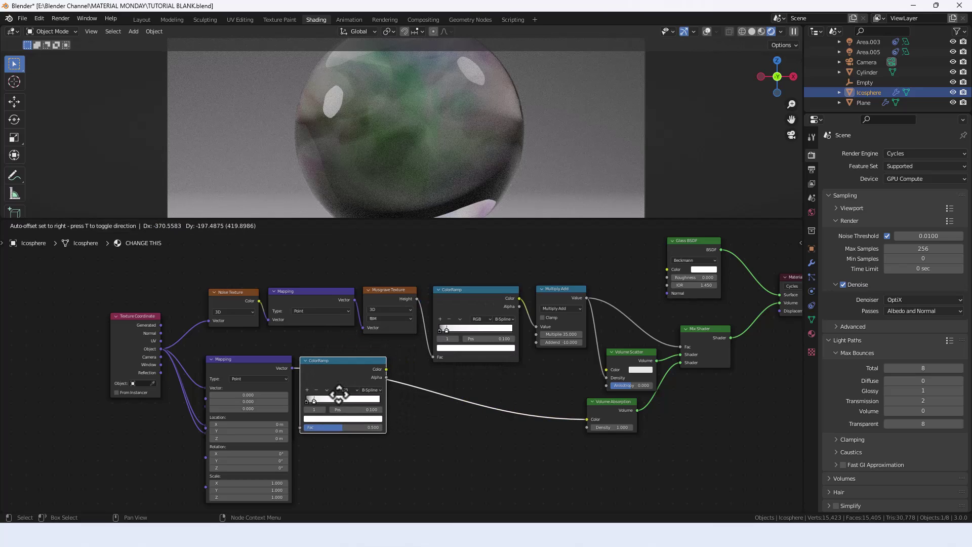
left_click(360, 393)
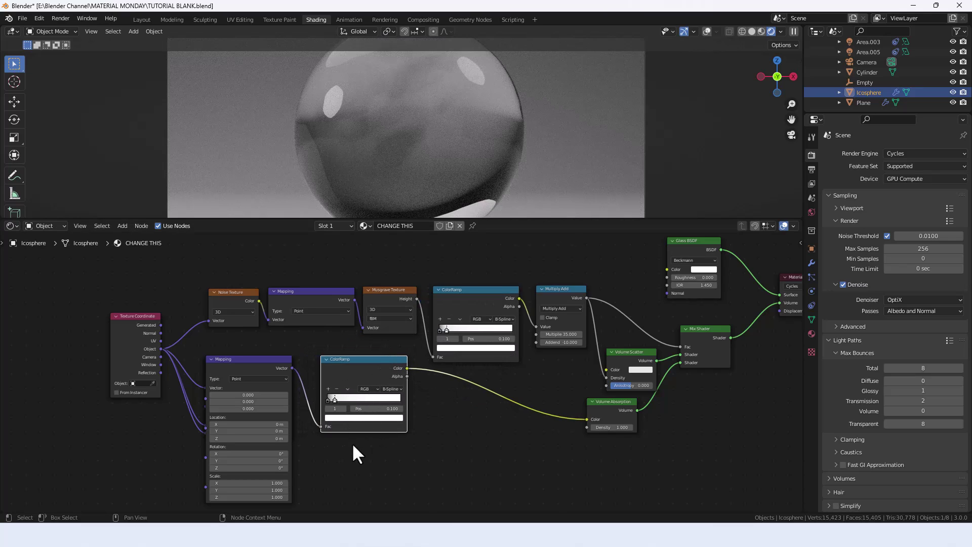
scroll(366, 433, "up", 3)
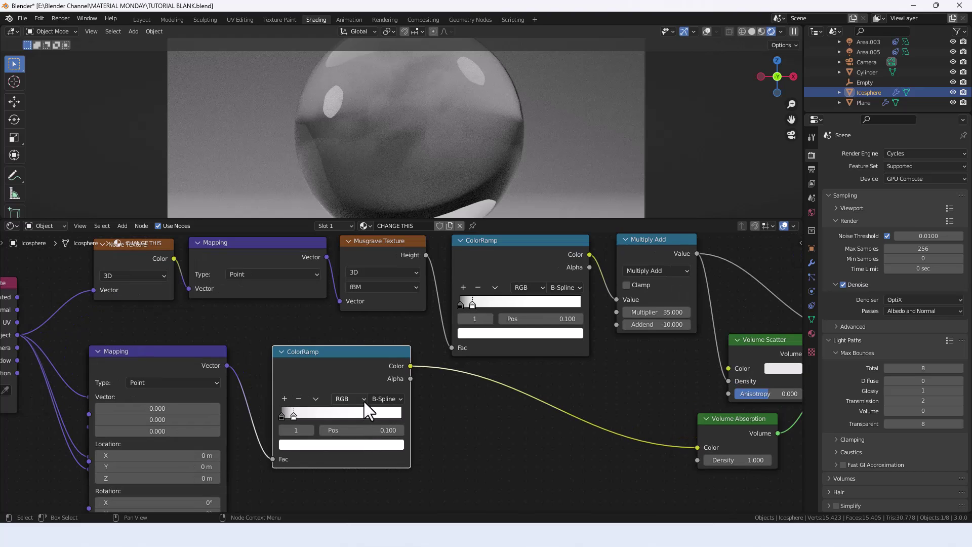
left_click(362, 400)
left_click(356, 435)
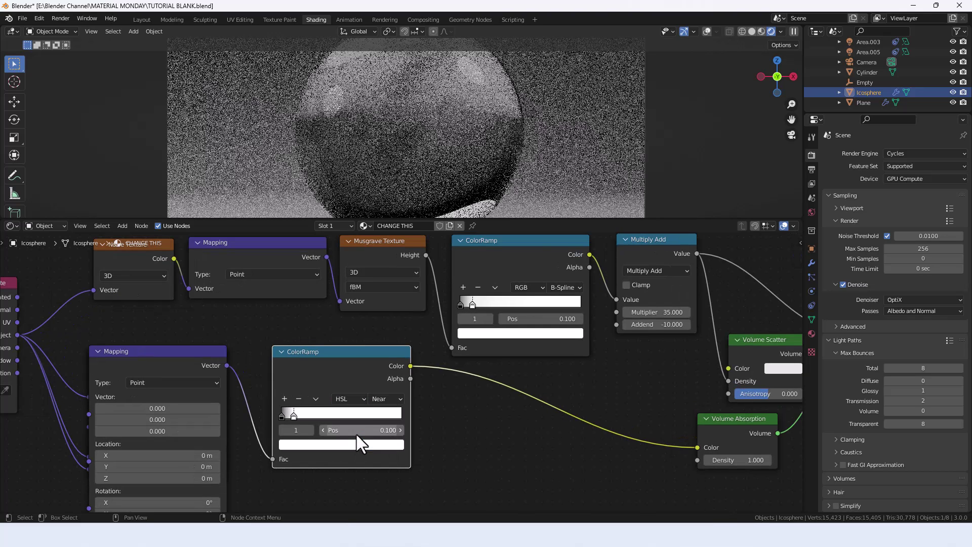
left_click(382, 397)
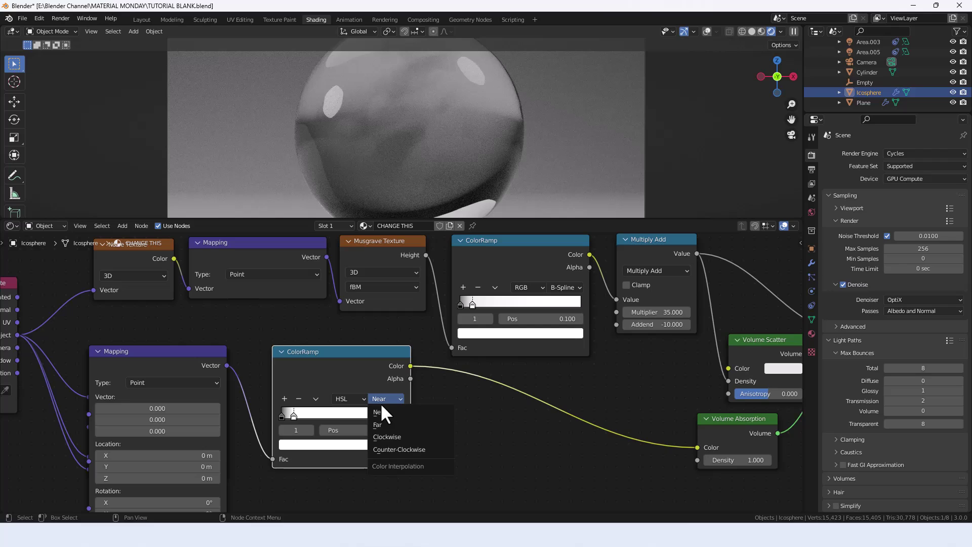
left_click(381, 423)
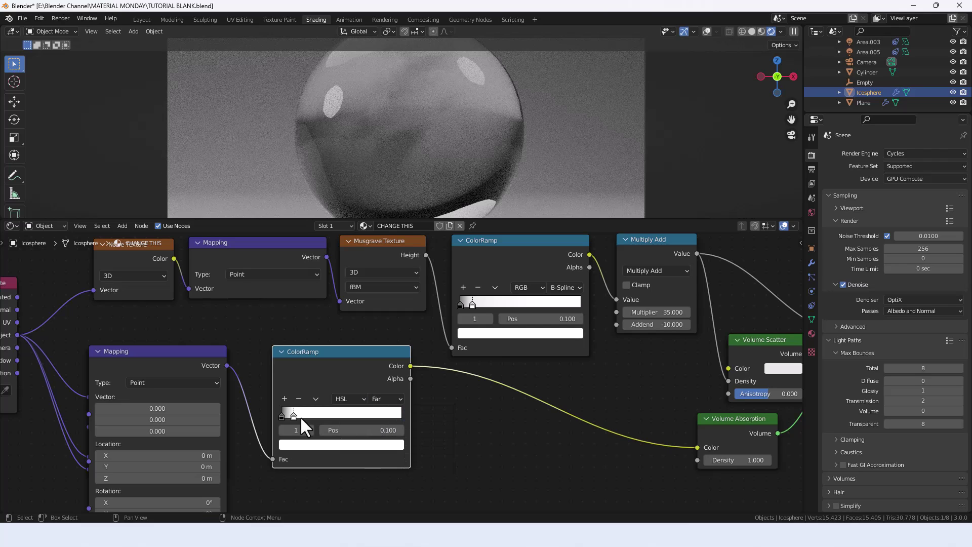
Step: Move the white stop to the ramp's right end and make both end stops saturated red
left_click_drag(294, 415, 421, 420)
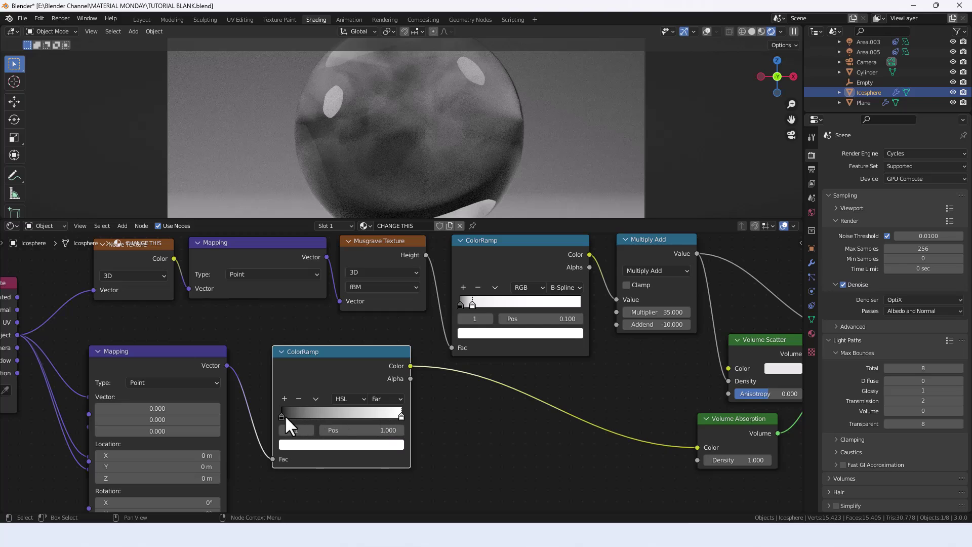
left_click(281, 415)
left_click(302, 443)
left_click_drag(327, 416, 365, 415)
left_click_drag(299, 403, 364, 404)
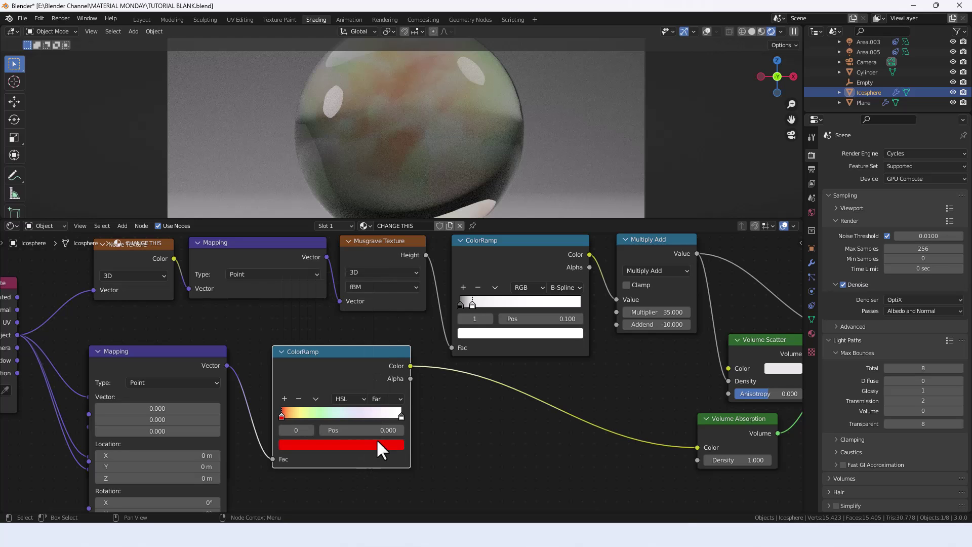
left_click(401, 417)
left_click(346, 445)
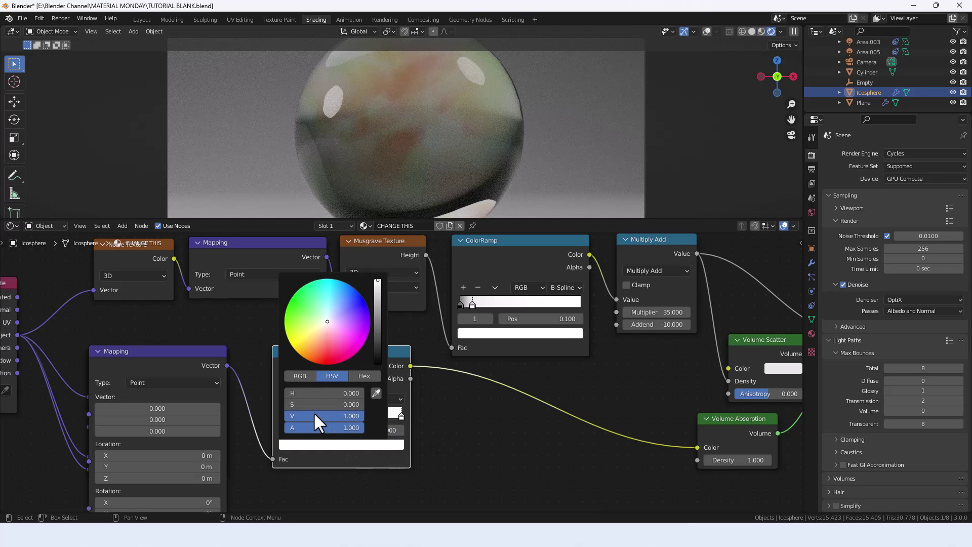
left_click_drag(313, 404, 364, 404)
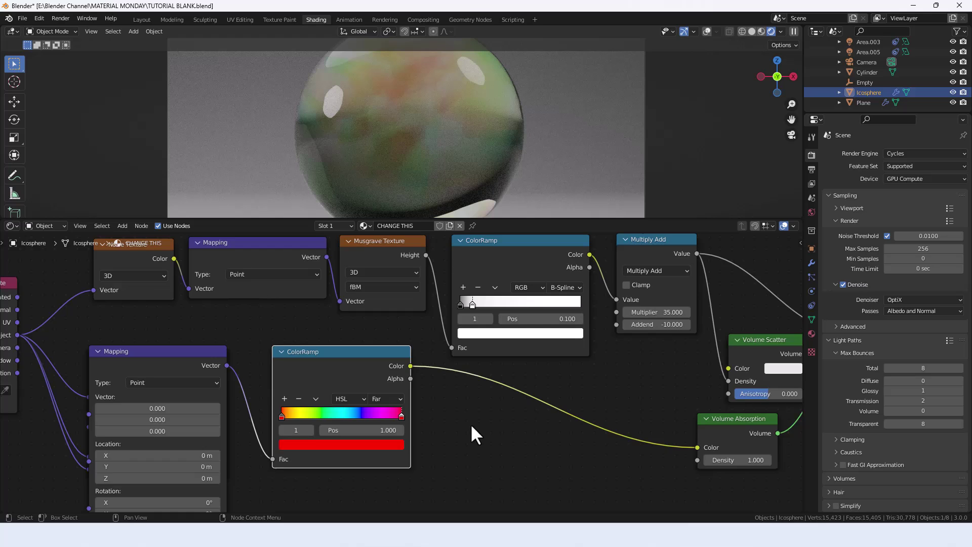
Step: Duplicate the Multiply Add node and connect the copy to Volume Absorption Density
scroll(470, 427, "down", 3)
middle_click_drag(601, 451, 508, 451)
left_click(517, 260)
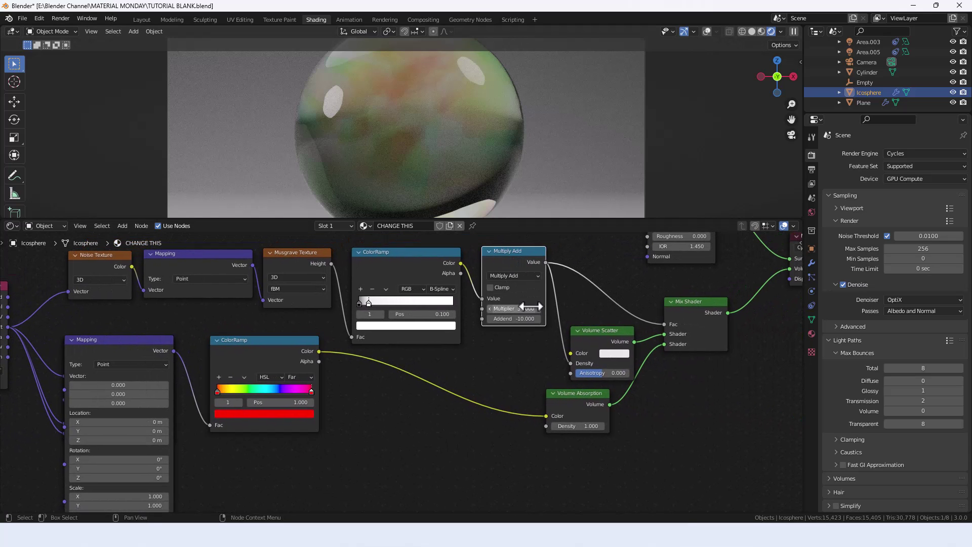
key("shift+d")
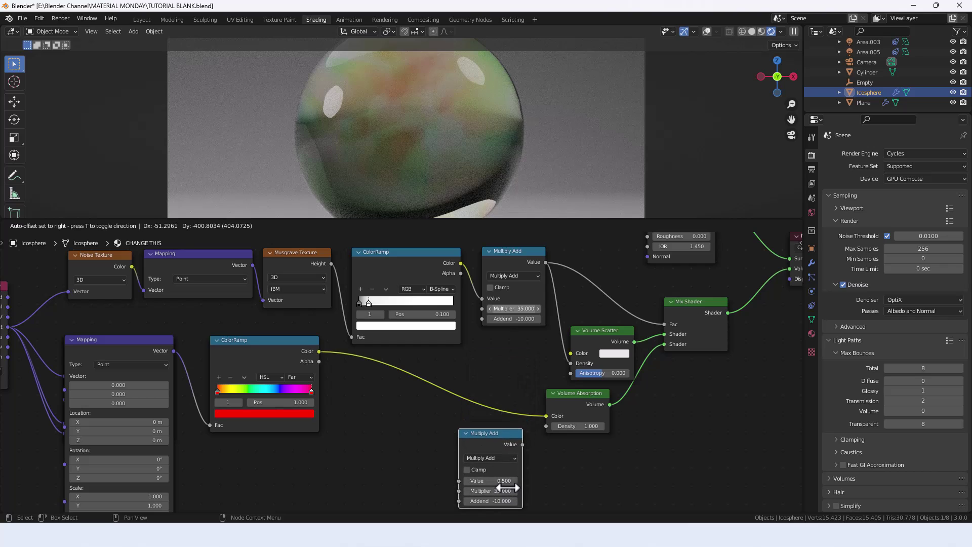
left_click(506, 487)
left_click_drag(525, 445, 545, 427)
middle_click_drag(540, 460, 540, 434)
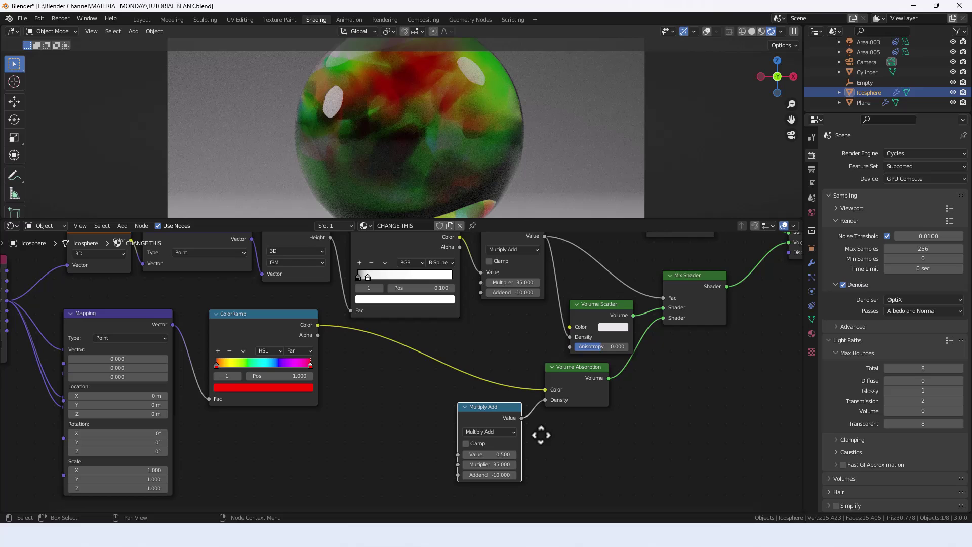
Step: Set the new Multiply Add to Value 2, Multiplier 7.4 and Addend -12
left_click(504, 454)
type("2")
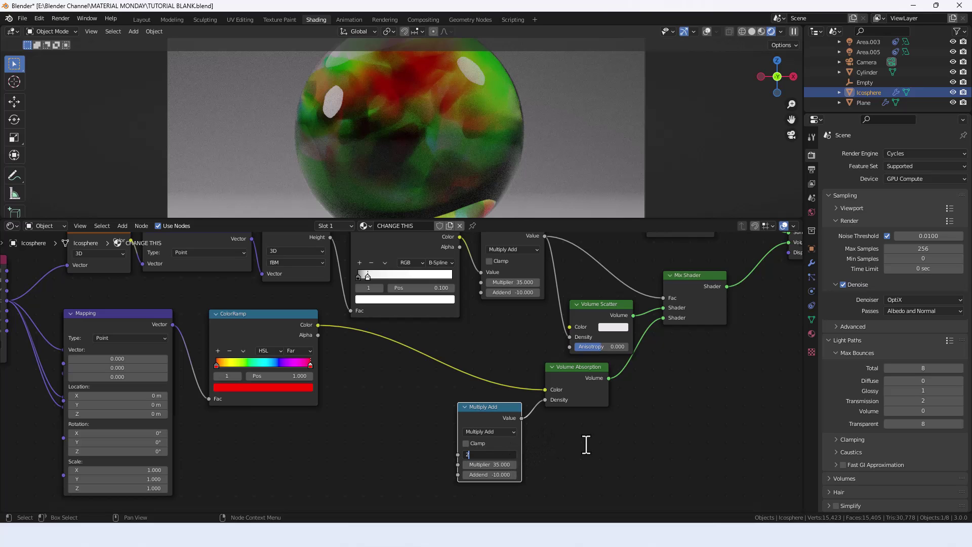
key("Tab")
type("7.4")
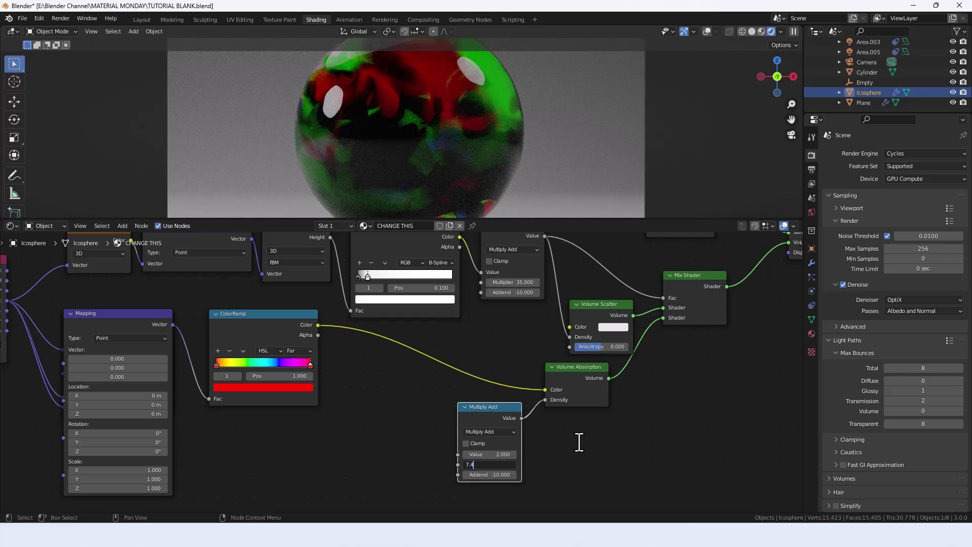
key("Tab")
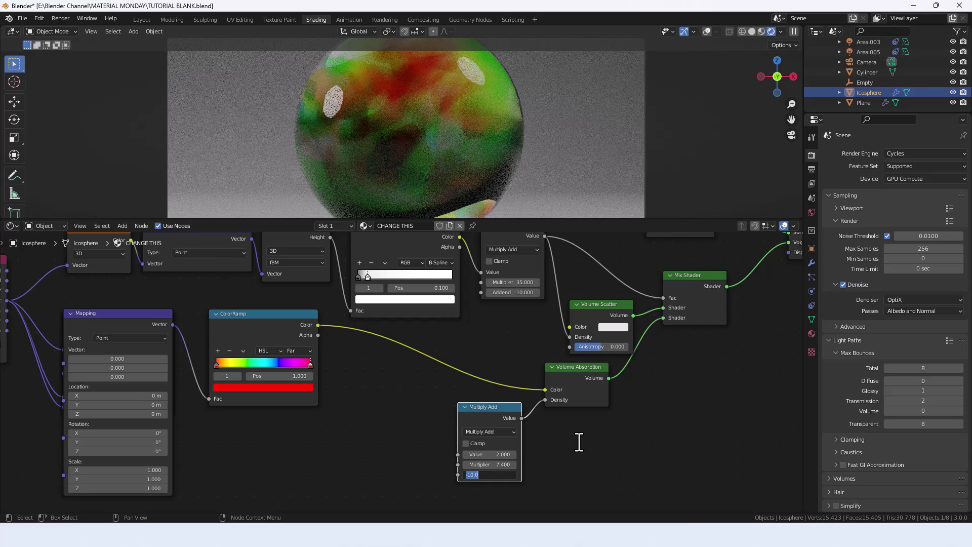
type("-12")
key("Return")
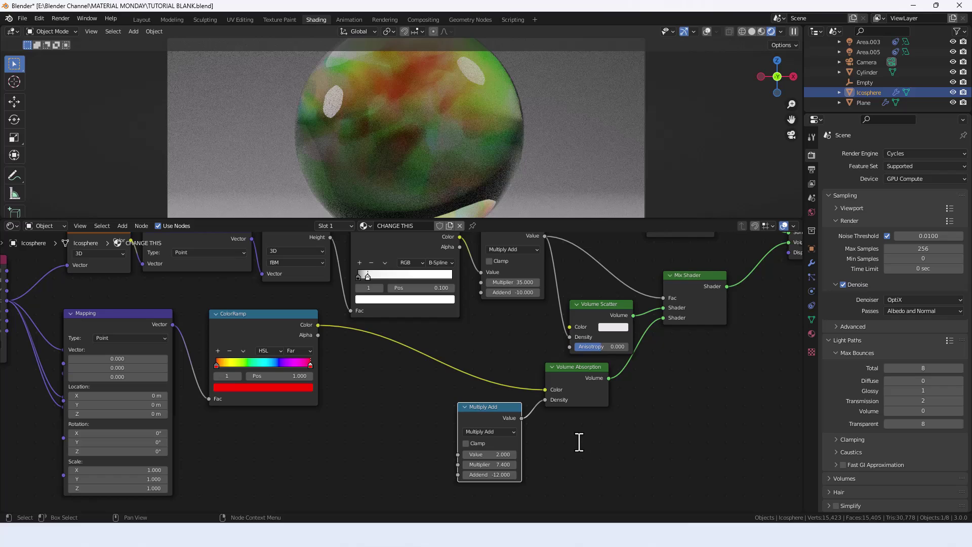
scroll(557, 439, "down", 1)
Step: Set the Volume Scatter Anisotropy to 0.06
middle_click_drag(552, 439, 568, 453)
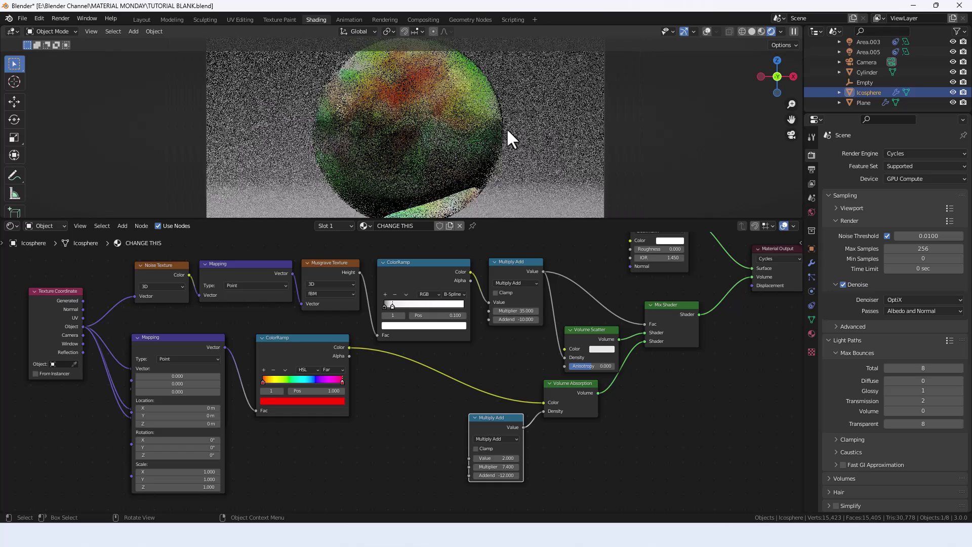
scroll(647, 440, "down", 3)
middle_click_drag(630, 412, 618, 435)
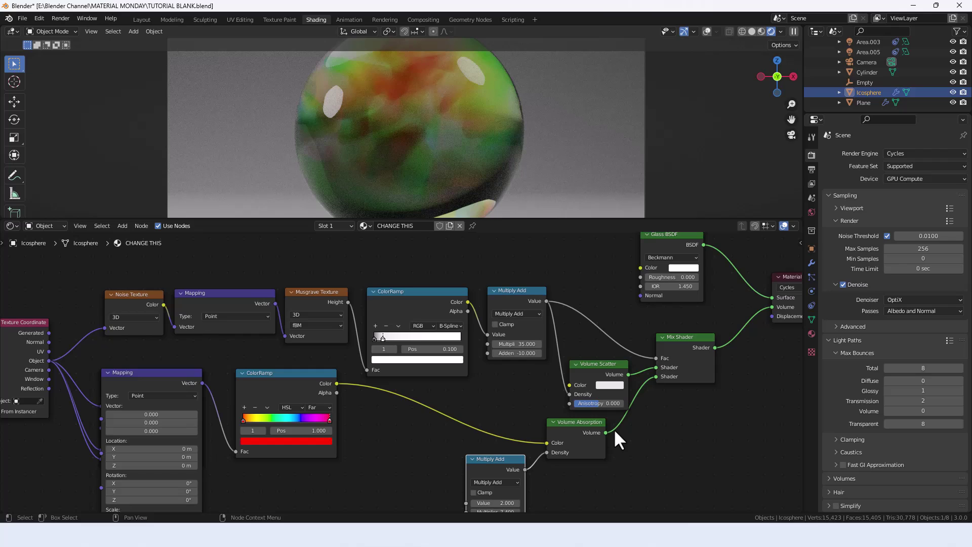
double_click(594, 402)
key("BackSpace")
type(".06")
key("Return")
Step: Give the Glass BSDF a roughness of 0.1 and GGX distribution
double_click(667, 277)
type(".0")
key("Return")
left_click(675, 257)
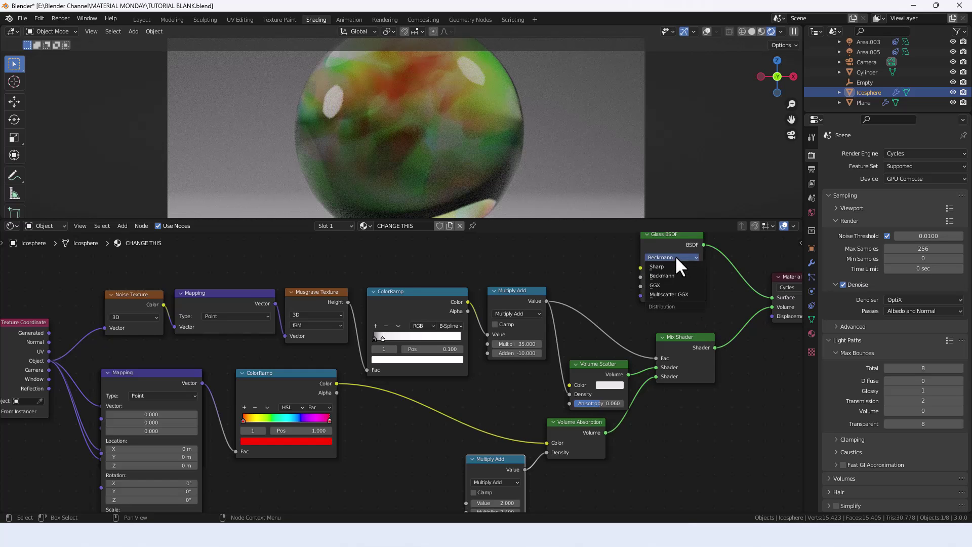
left_click(672, 284)
scroll(671, 400, "down", 2)
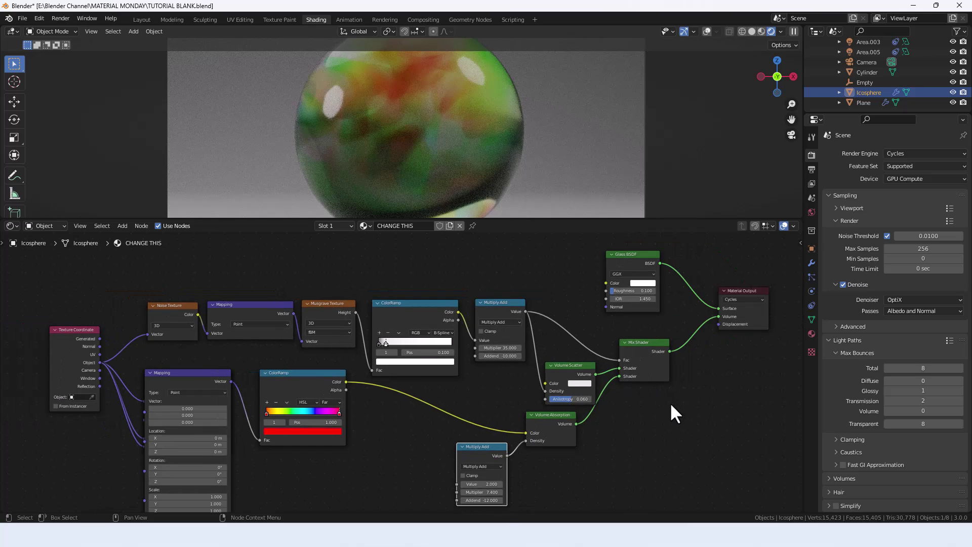
middle_click_drag(670, 401, 689, 387)
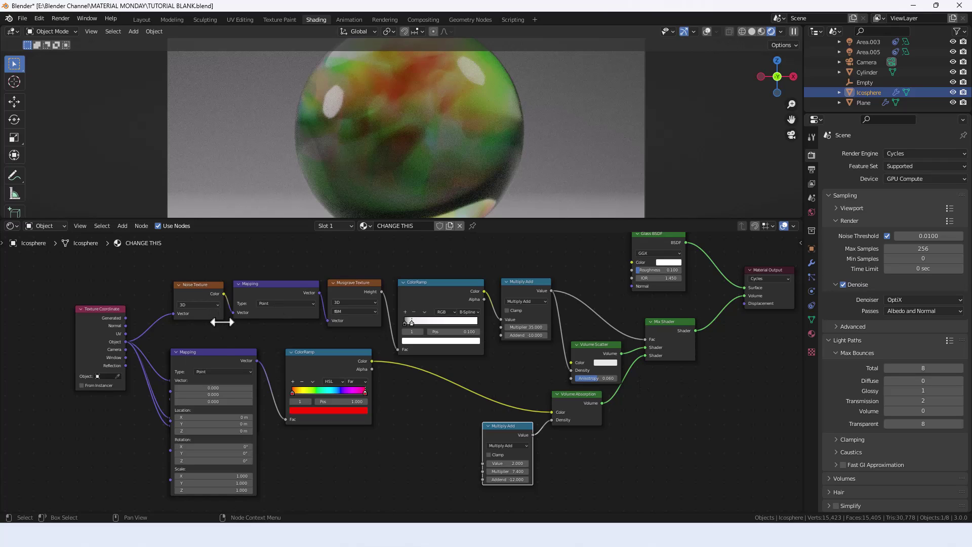
Step: Hide unused sockets on the Mapping, both ColorRamps, both Multiply Add nodes and Volume Scatter
left_click(198, 358)
key("ctrl+h")
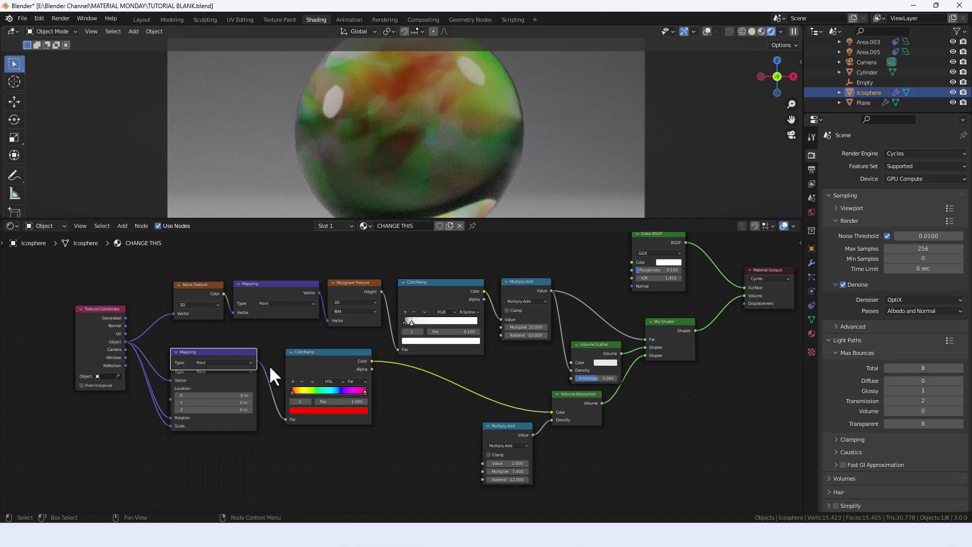
left_click(309, 357)
key("ctrl+h")
left_click(347, 285)
left_click(443, 288)
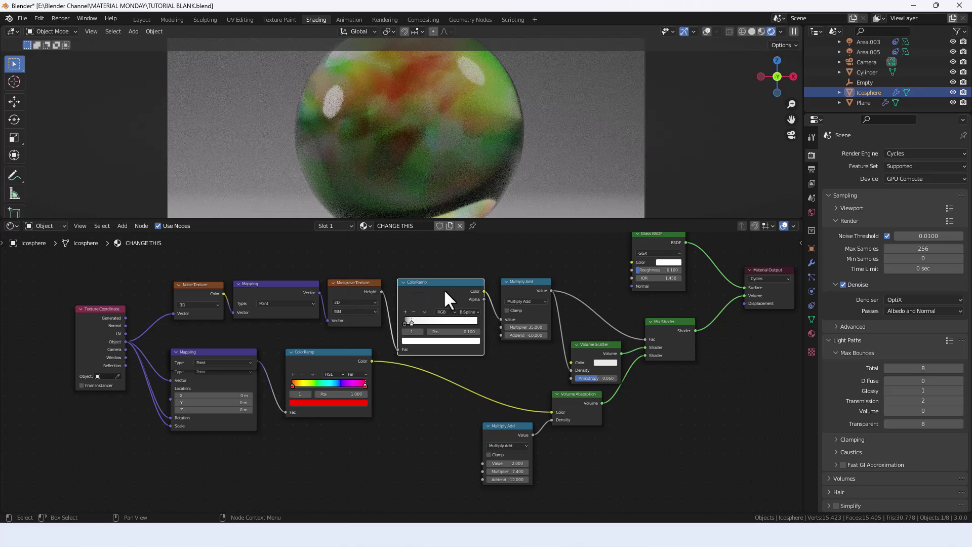
key("ctrl+h")
left_click(526, 289)
key("ctrl+h")
left_click(588, 354)
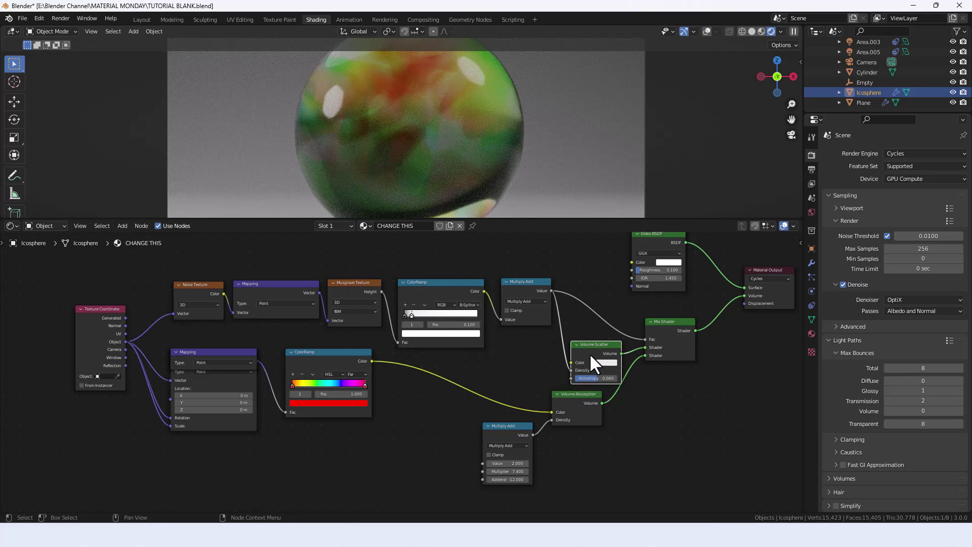
key("ctrl+h")
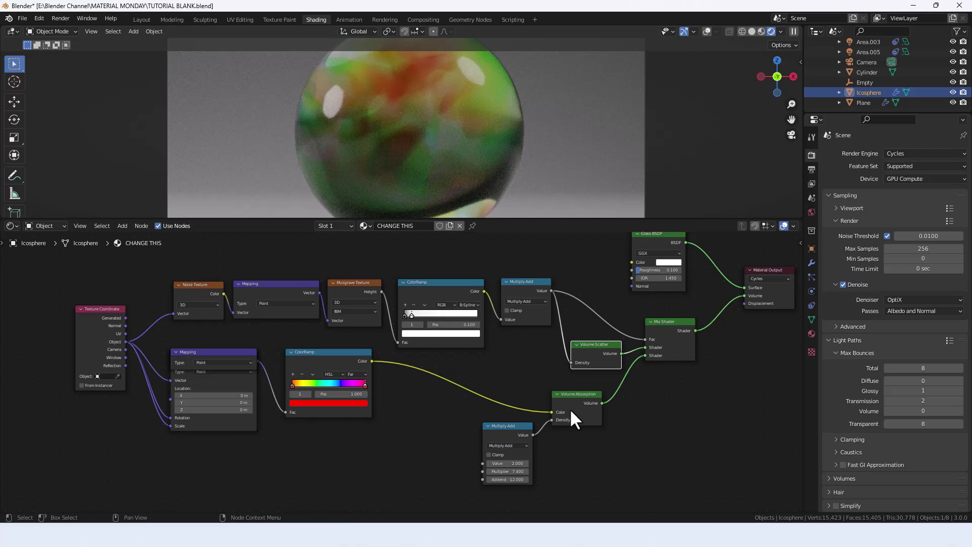
left_click(518, 430)
key("ctrl+h")
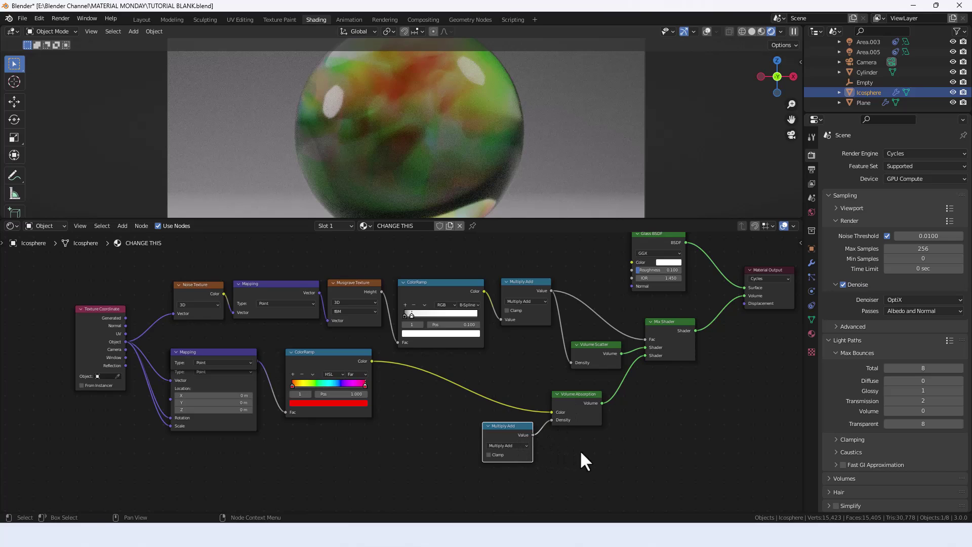
Step: Rearrange the volume nodes, Glass BSDF and Material Output into a tidier layout
left_click(555, 394, "shift")
key("g")
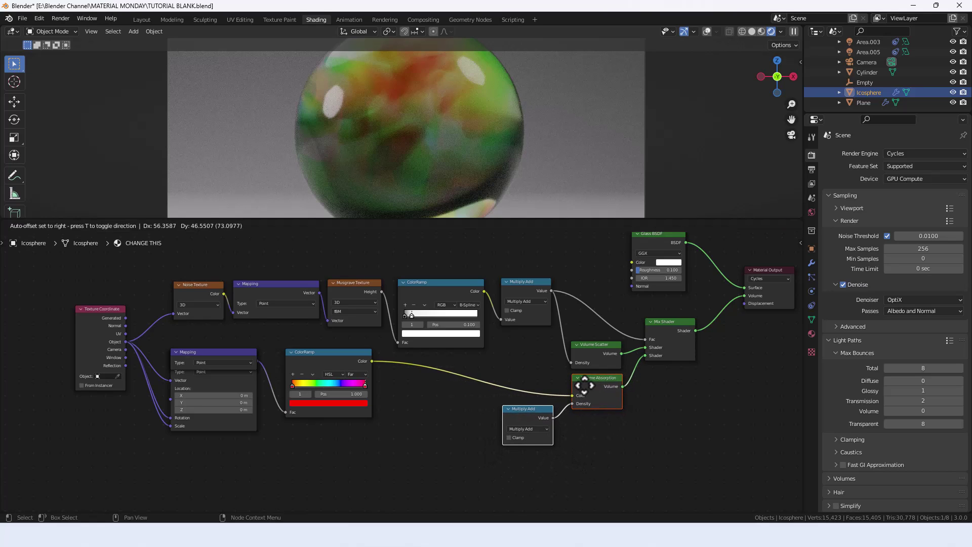
left_click(584, 386)
left_click_drag(675, 452, 559, 349, "shift")
key("g")
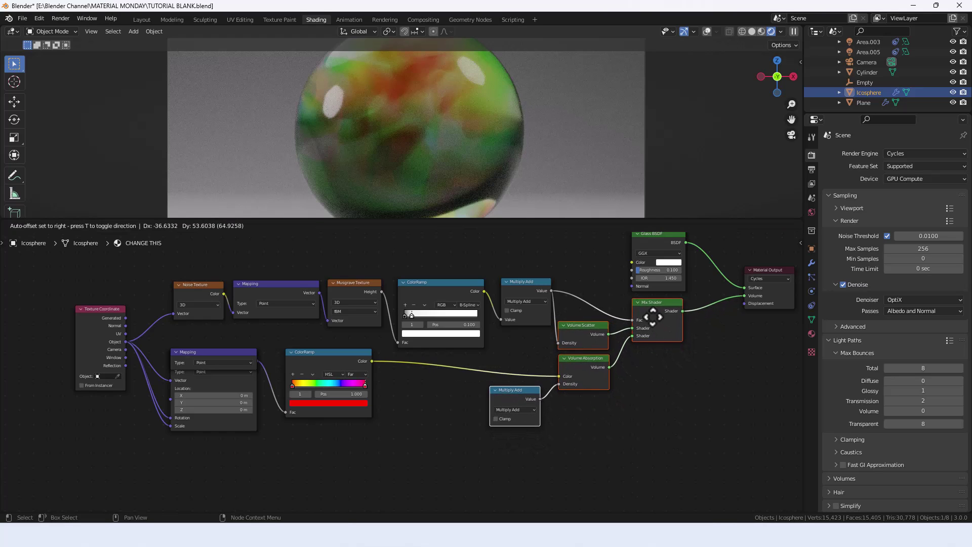
left_click(653, 318)
key("g")
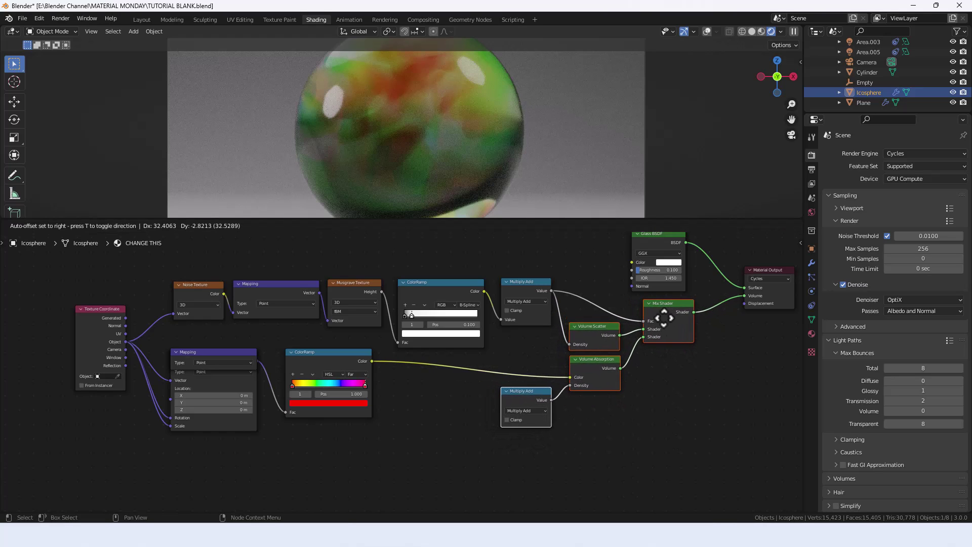
left_click(664, 316)
left_click_drag(643, 247, 655, 251)
left_click_drag(766, 270, 744, 267)
Step: Try a Glass IOR of 2.050, then undo it back to 1.450
left_click_drag(660, 282, 703, 283)
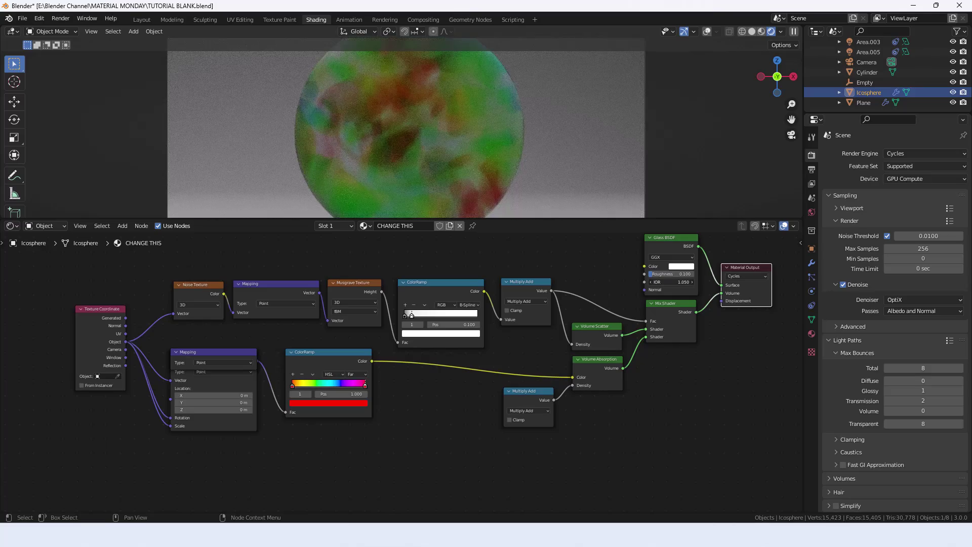
key("ctrl+z")
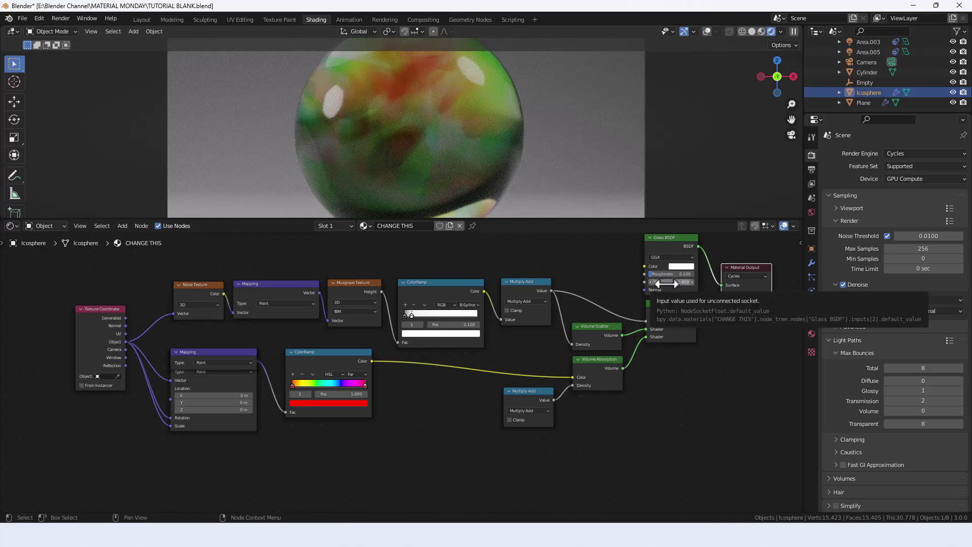
middle_click_drag(701, 344, 687, 368)
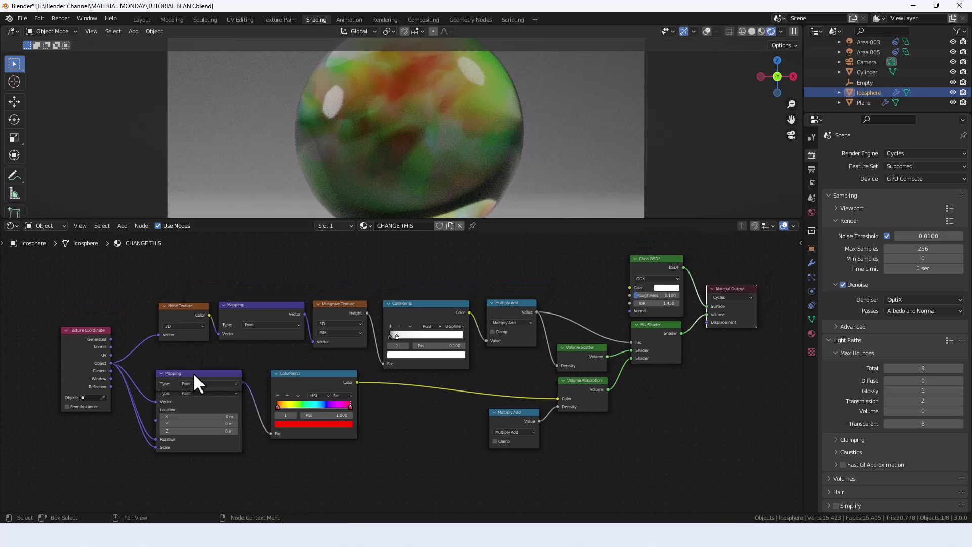
Step: Add and remove an extra Mapping node, then move the rainbow ColorRamp beside Mapping
key("ctrl+z")
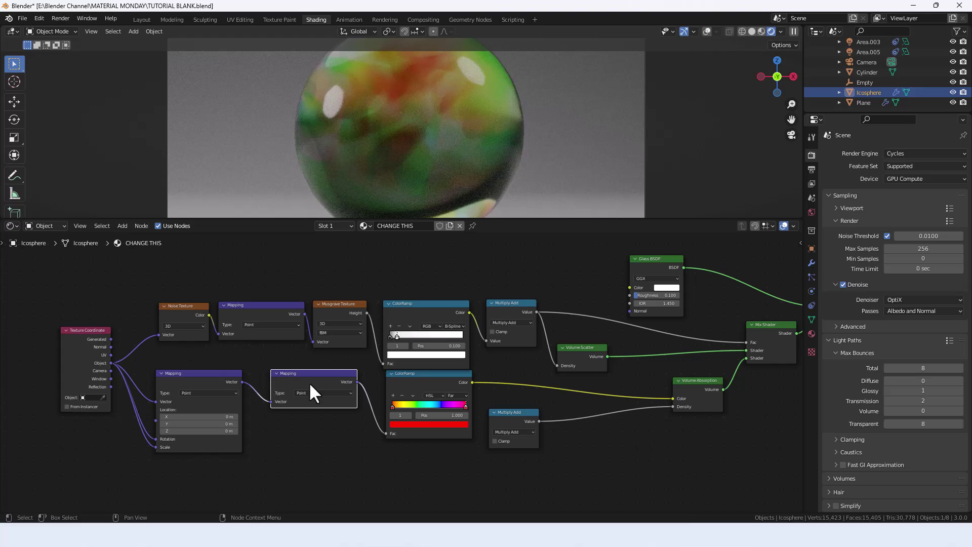
left_click_drag(270, 401, 381, 429)
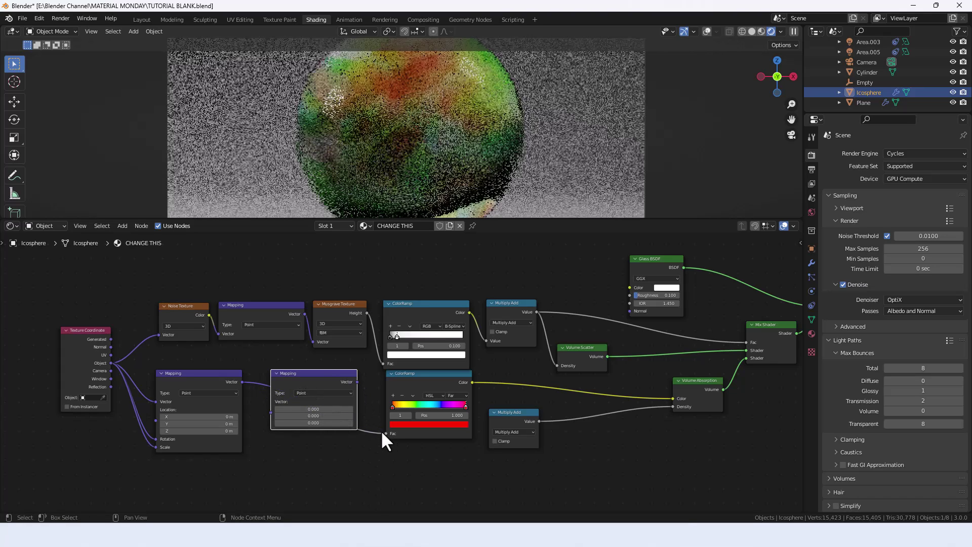
key("x")
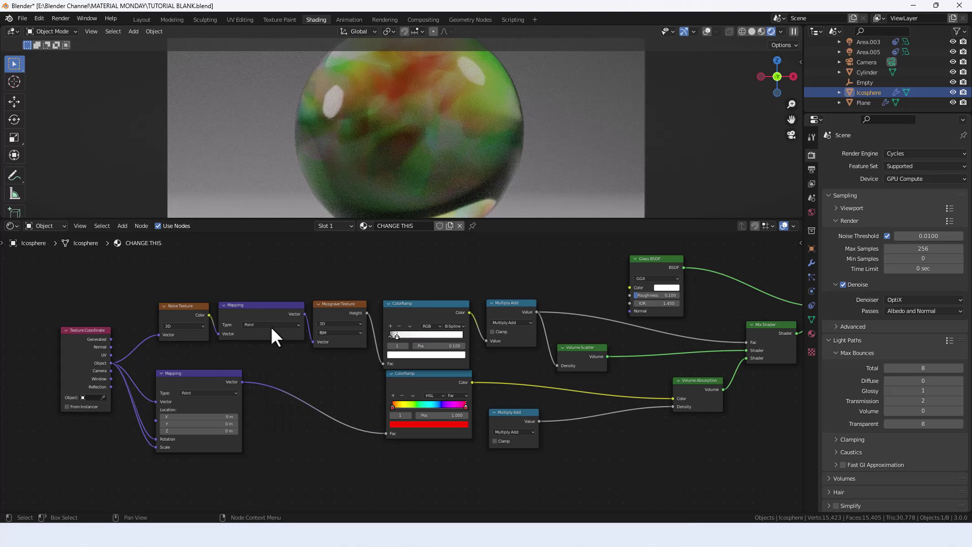
left_click_drag(433, 383, 302, 384)
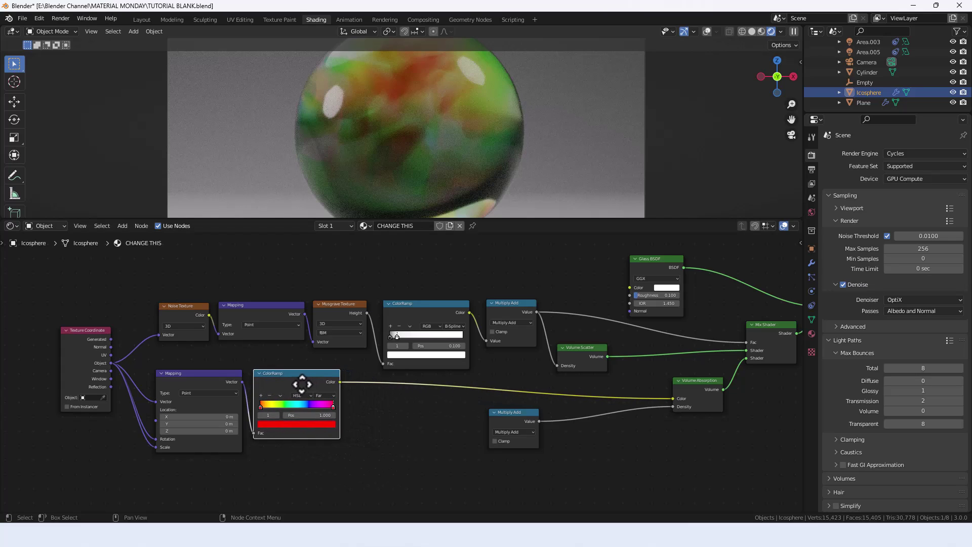
Step: Show only the Texture Coordinate node's Object output and set its object to the Icosphere
left_click(66, 330)
left_click(66, 330)
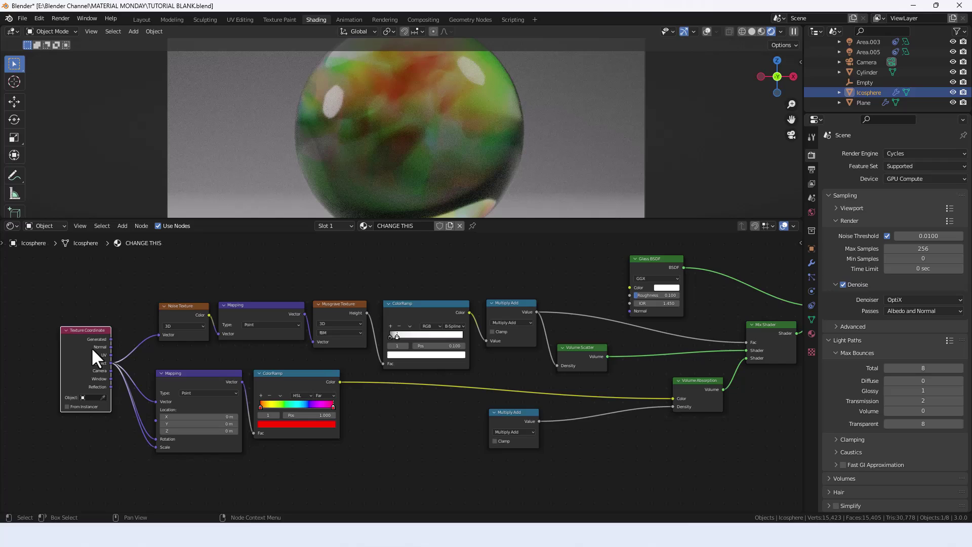
key("ctrl+h")
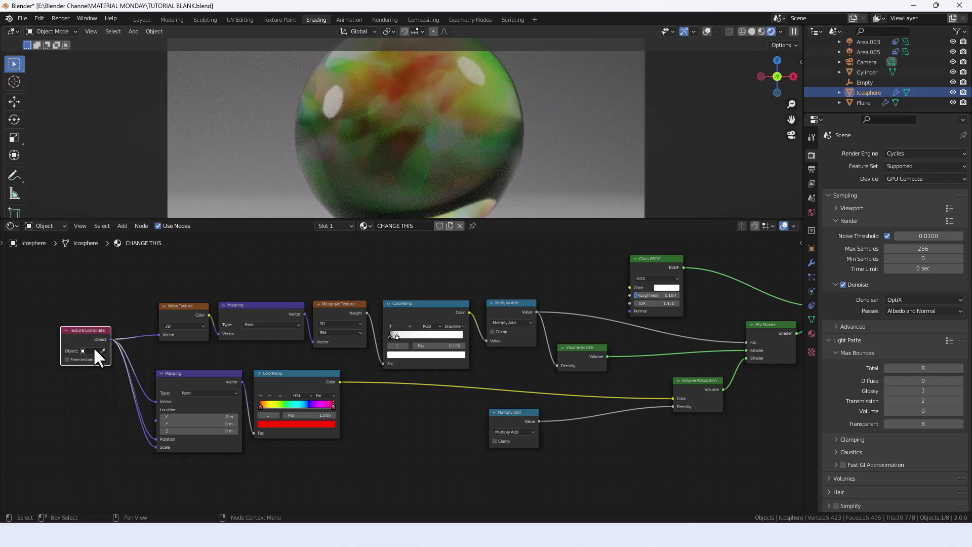
left_click(103, 350)
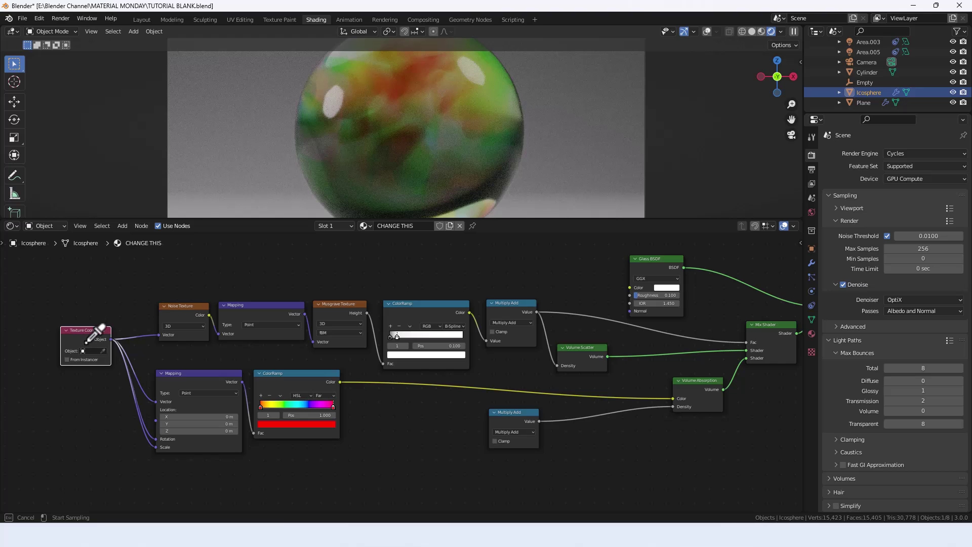
left_click(414, 104)
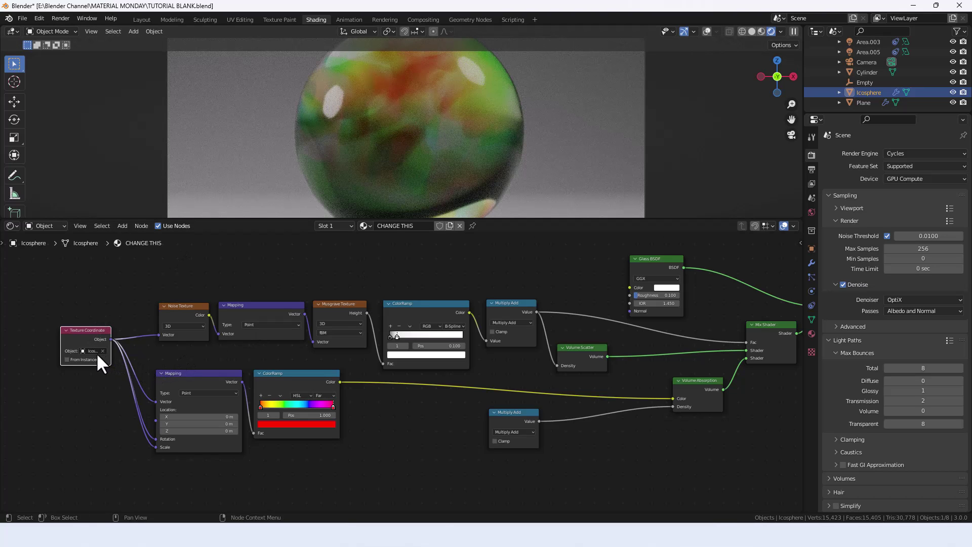
left_click_drag(89, 332, 96, 366)
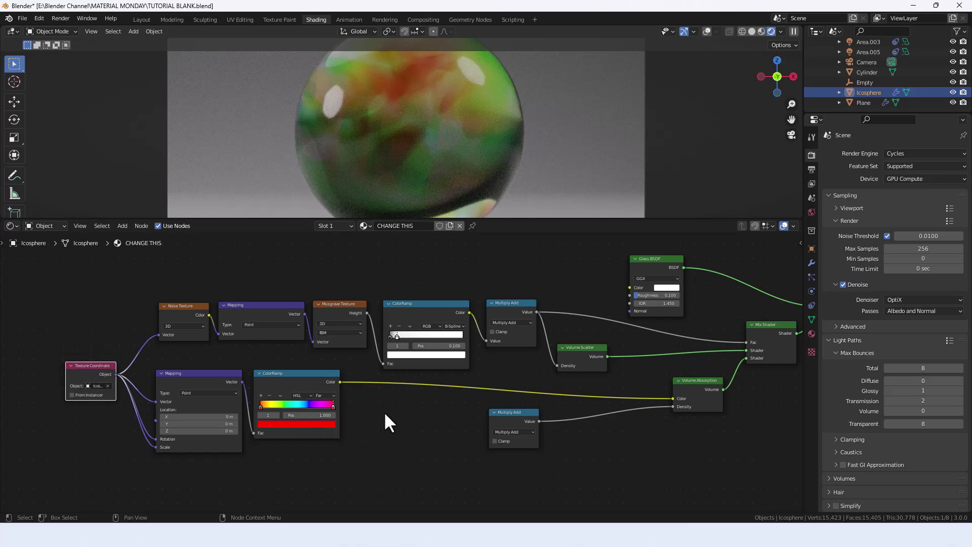
Step: Pull the Mix Shader, Volume Absorption and Material Output nodes closer to the texture chain
middle_click_drag(400, 416, 362, 419)
middle_click_drag(680, 436, 577, 438)
left_click_drag(628, 411, 492, 336)
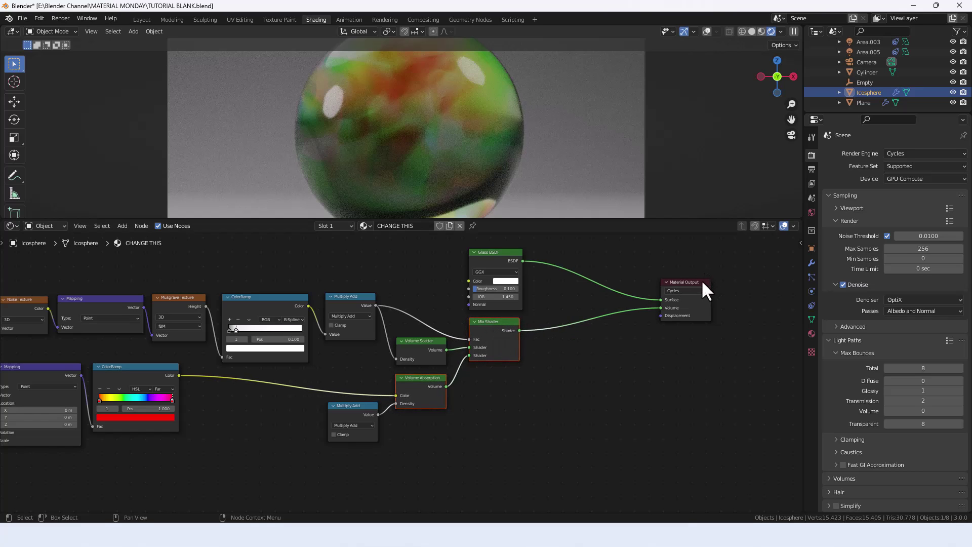
left_click_drag(701, 280, 591, 289)
middle_click_drag(567, 380, 714, 390)
scroll(711, 385, "up", 1)
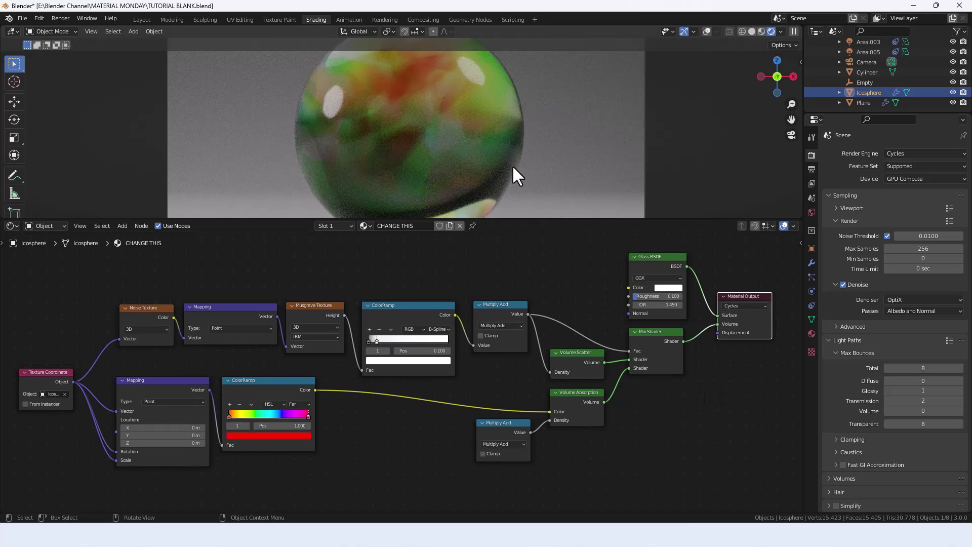
Step: Deselect the Material Output node and hide the Icosphere using its Outliner eye icon
scroll(509, 160, "down", 1)
scroll(509, 160, "down", 1)
scroll(509, 160, "down", 1)
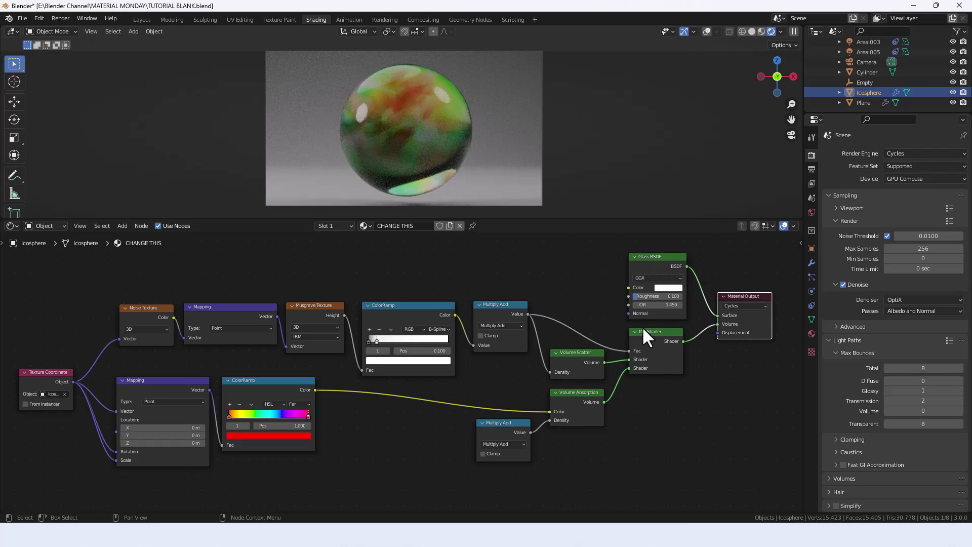
left_click(588, 293)
left_click(953, 91)
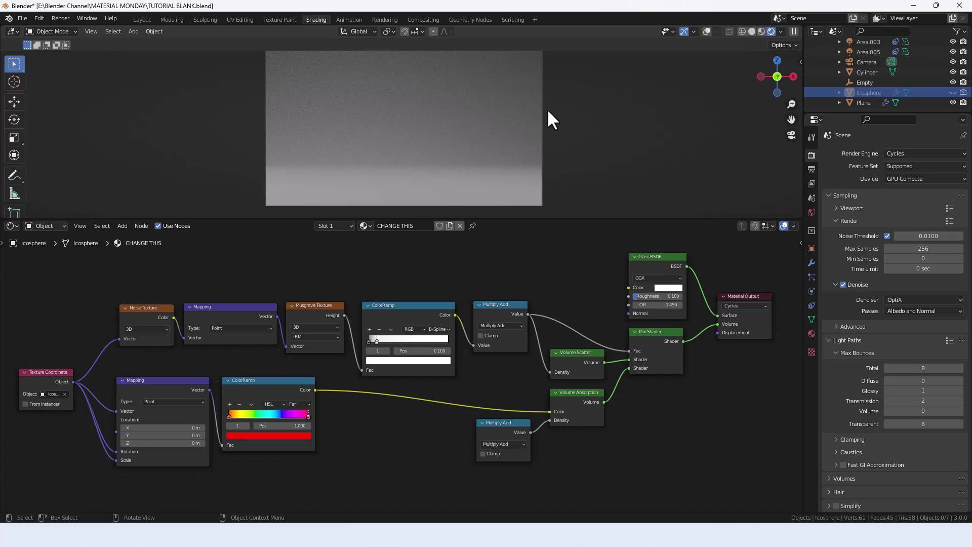
Step: Add a Monkey mesh and lift it along Z above the floor
key("shift+a")
mouse_move(479, 134)
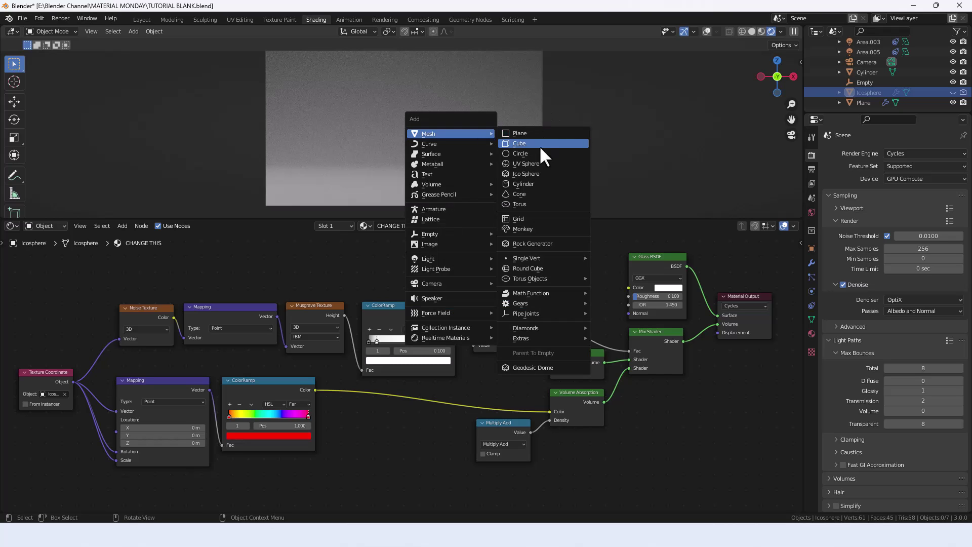
left_click(532, 230)
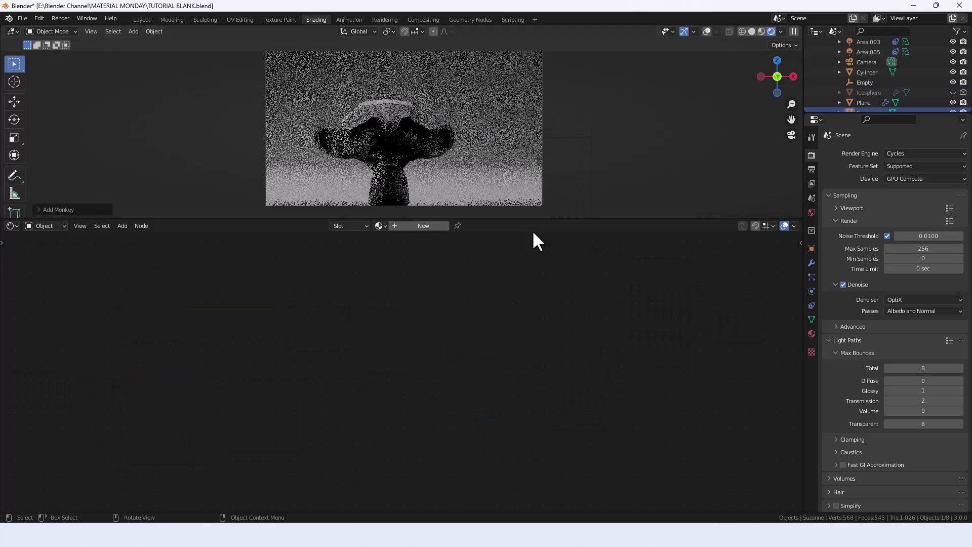
key("g")
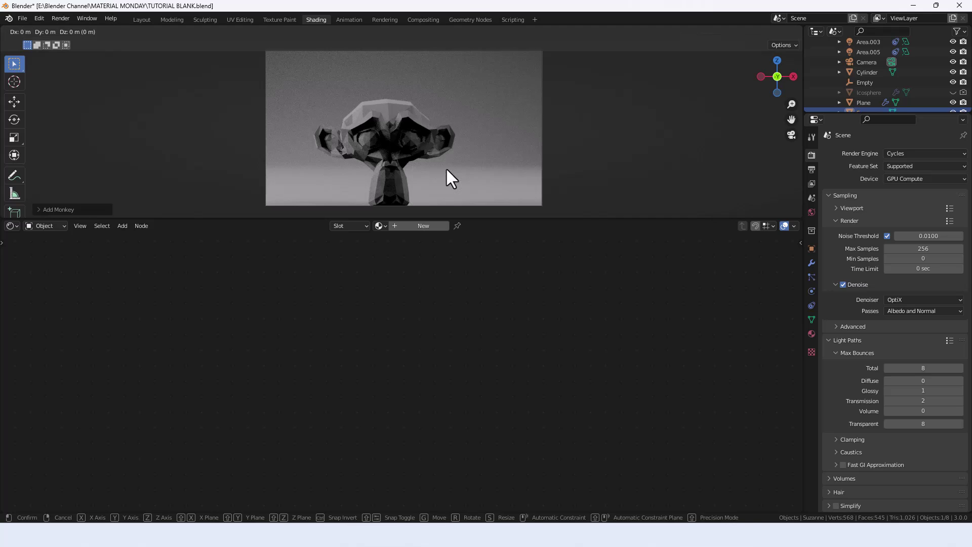
key("z")
left_click(446, 152)
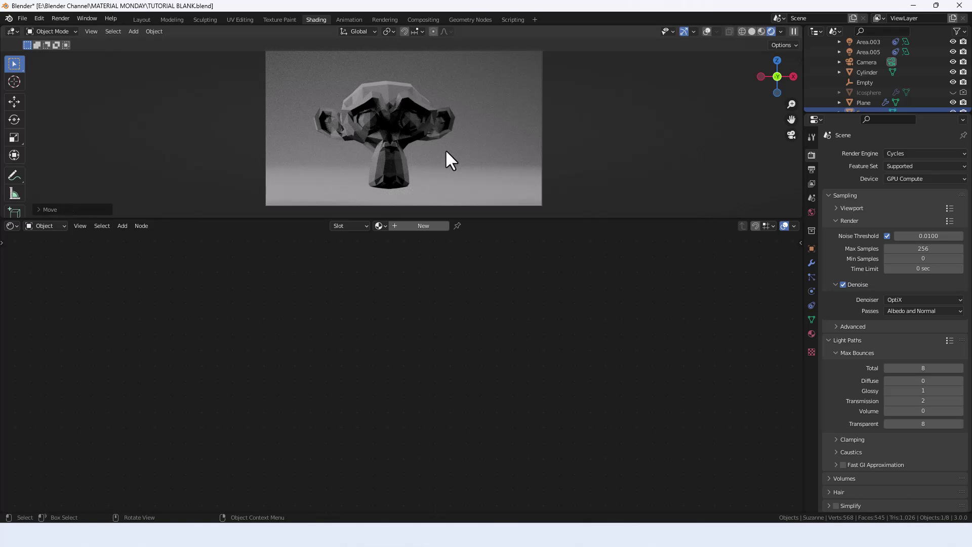
Step: Move Suzanne back along the Y axis
key("g")
key("x")
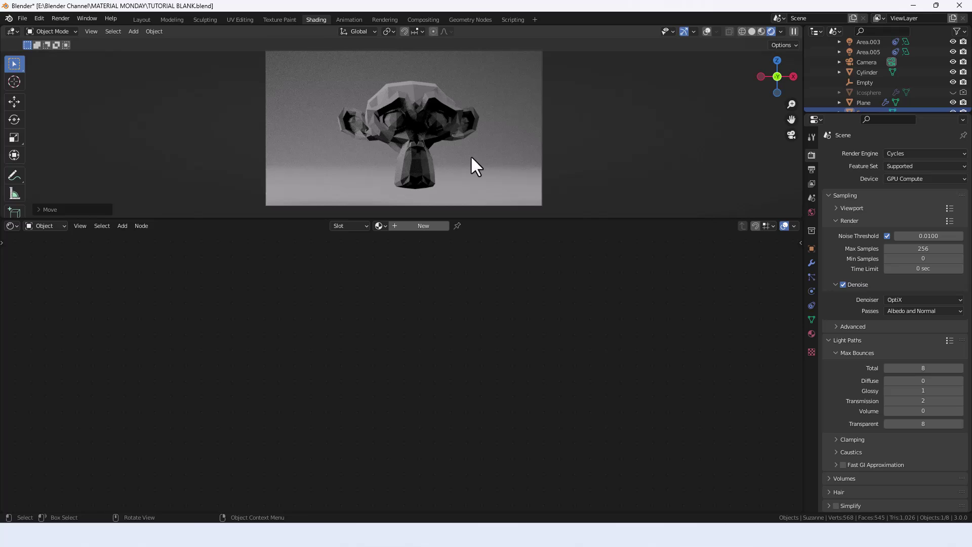
key("y")
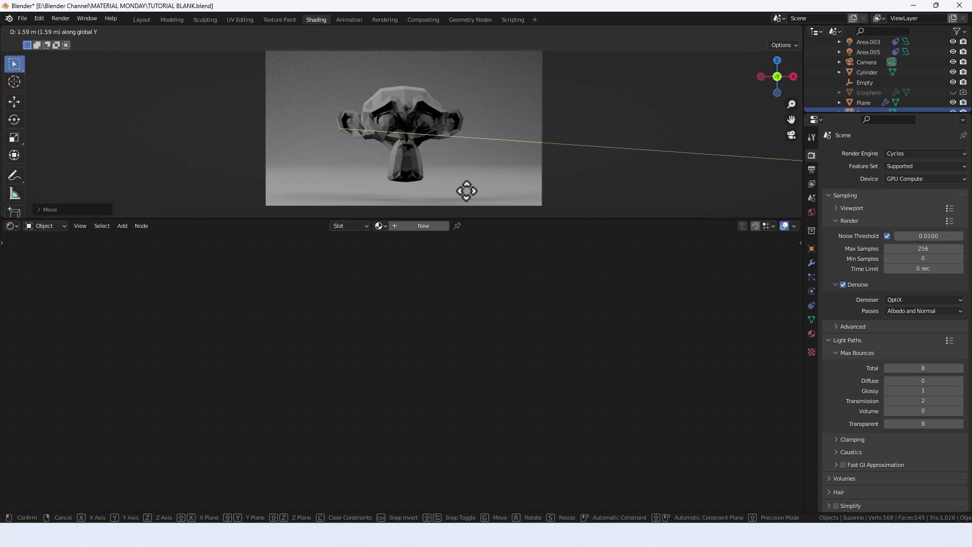
left_click(463, 188)
Step: Add a Subdivision Surface modifier at viewport level 2 and shade Suzanne smooth
left_click(812, 263)
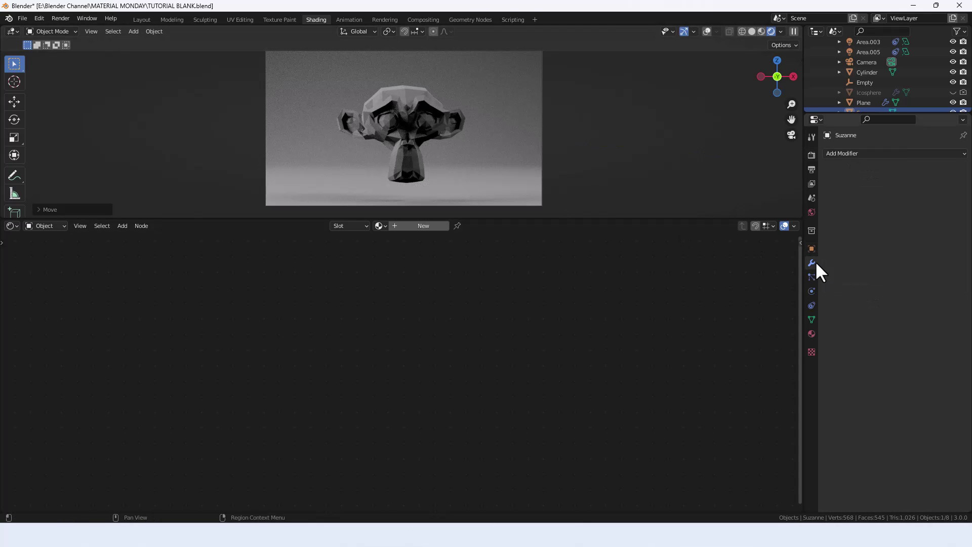
left_click(901, 152)
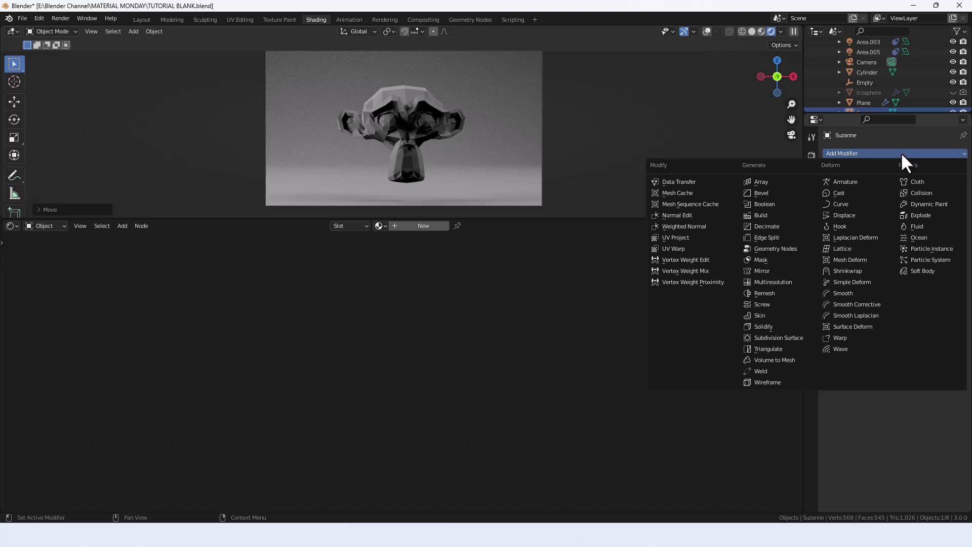
left_click(780, 335)
left_click(944, 197)
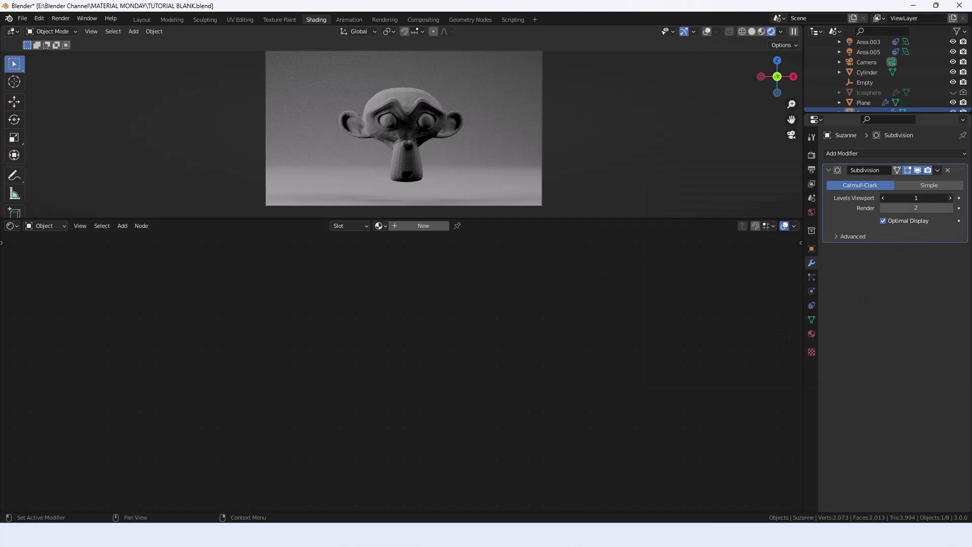
right_click(411, 122)
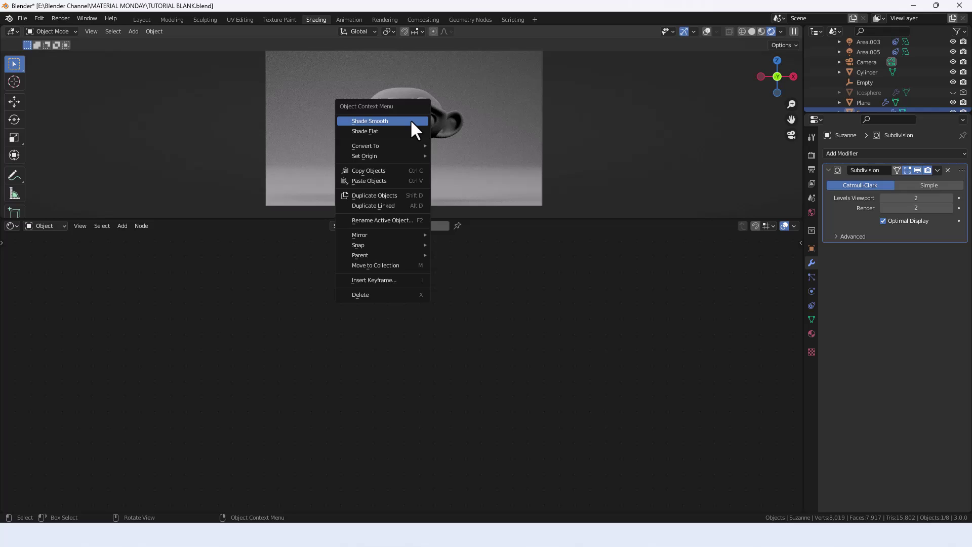
left_click(410, 123)
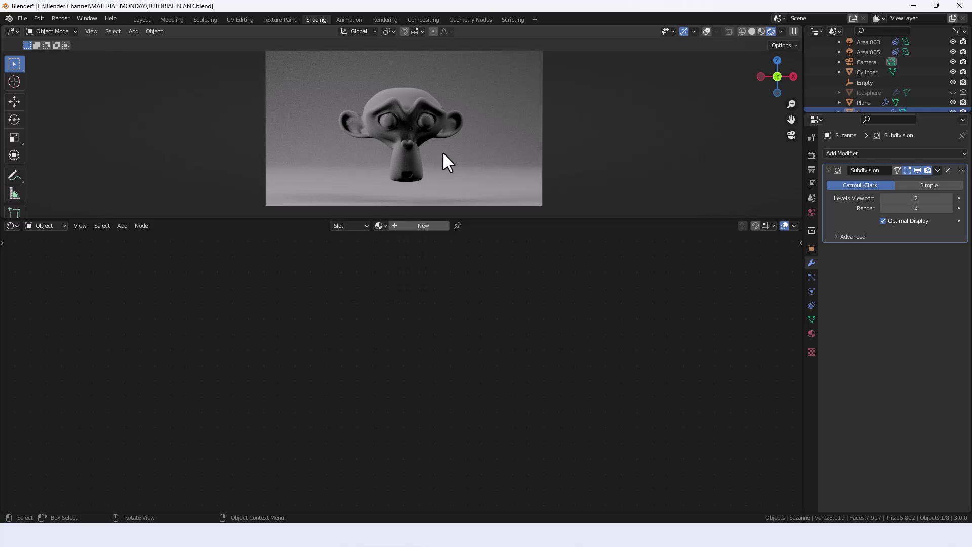
left_click(381, 226)
Step: Assign the CHANGE THIS material to Suzanne, inspect it, and return to camera view
left_click(395, 241)
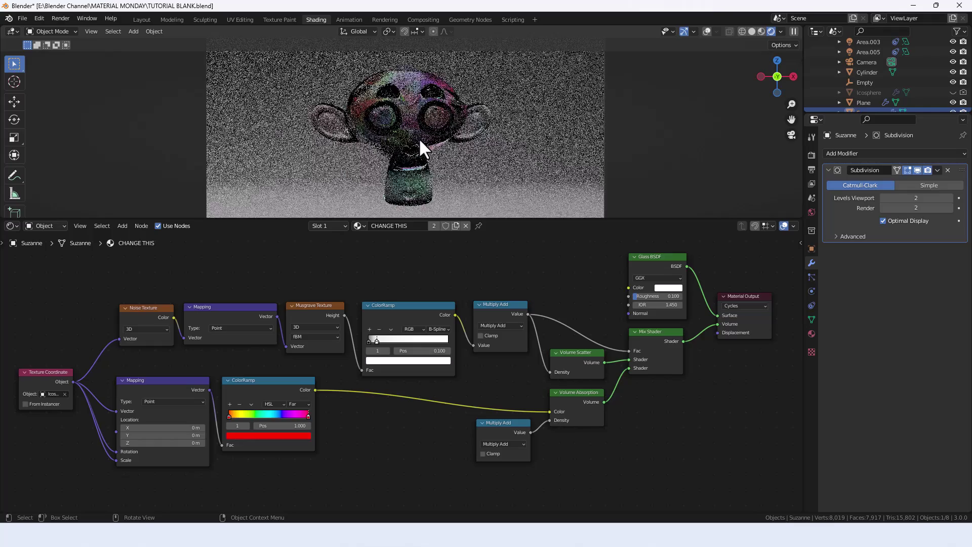
middle_click_drag(408, 123, 357, 123)
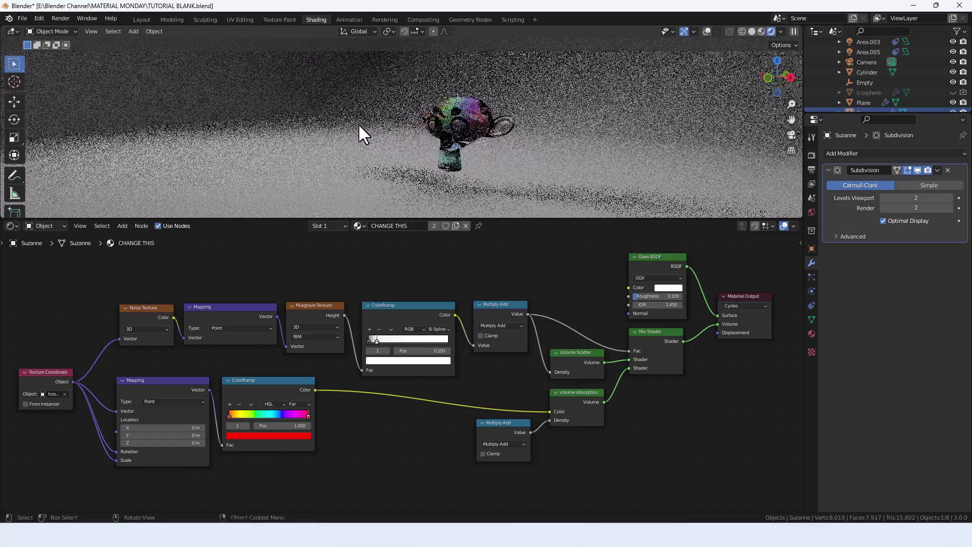
scroll(460, 140, "up", 6)
middle_click_drag(463, 140, 805, 148)
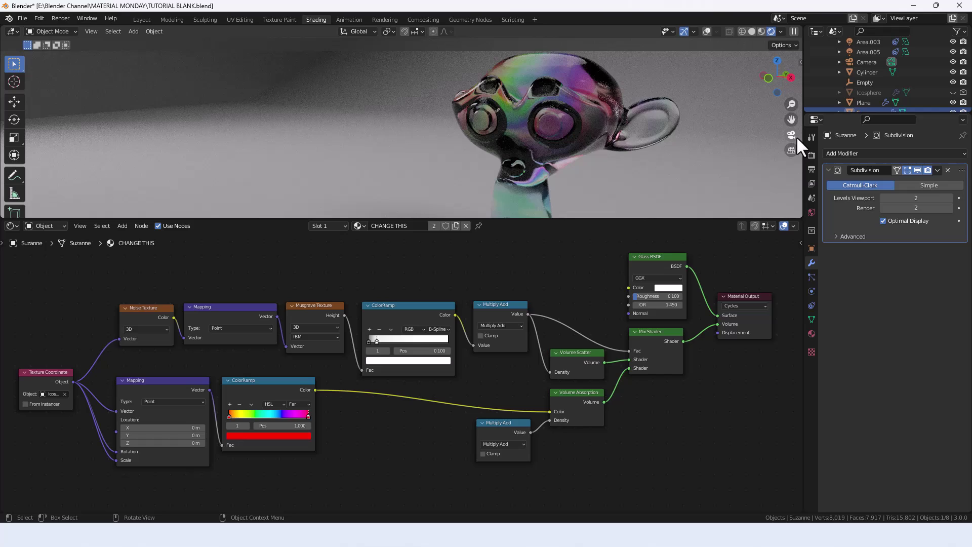
left_click(791, 135)
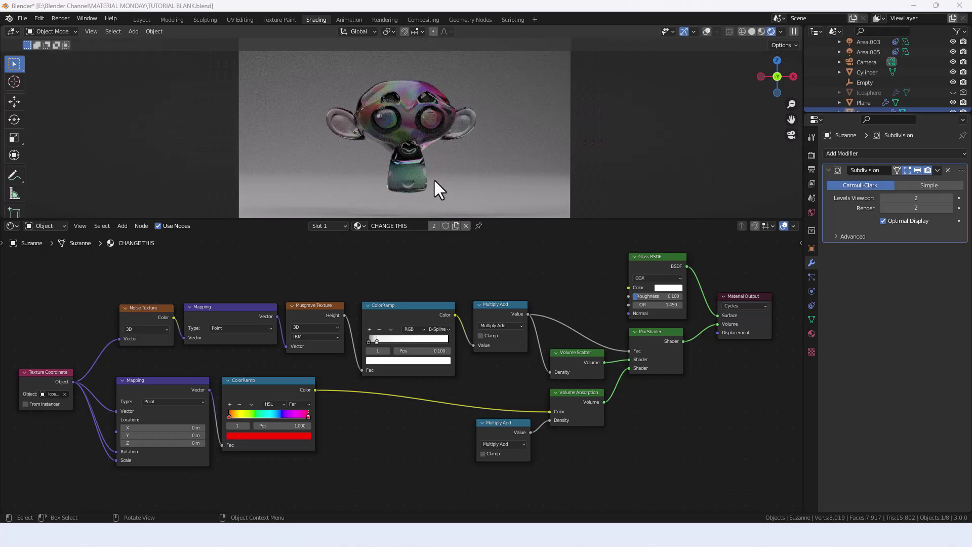
Step: Reselect Suzanne and shift it about 1.058 m along X
left_click(412, 108)
left_click(403, 99)
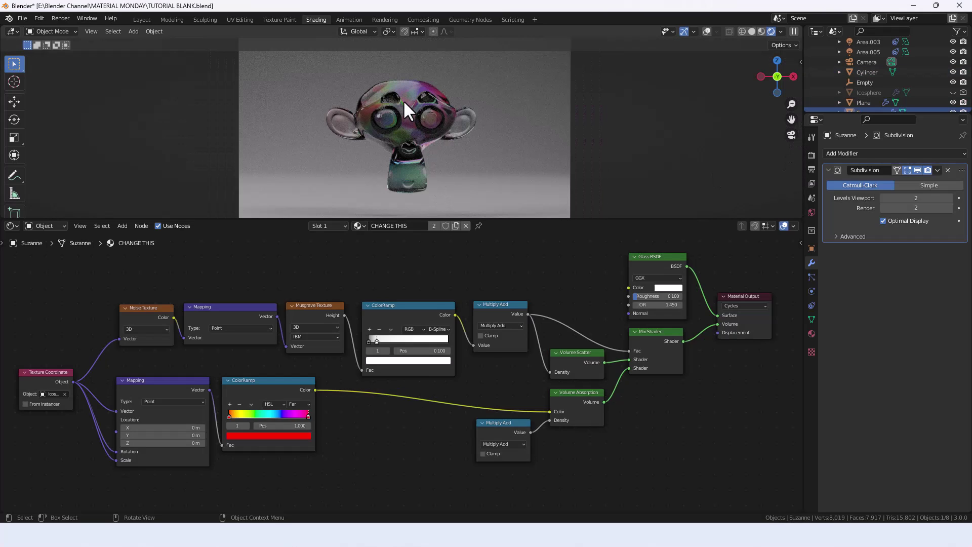
key("g")
key("x")
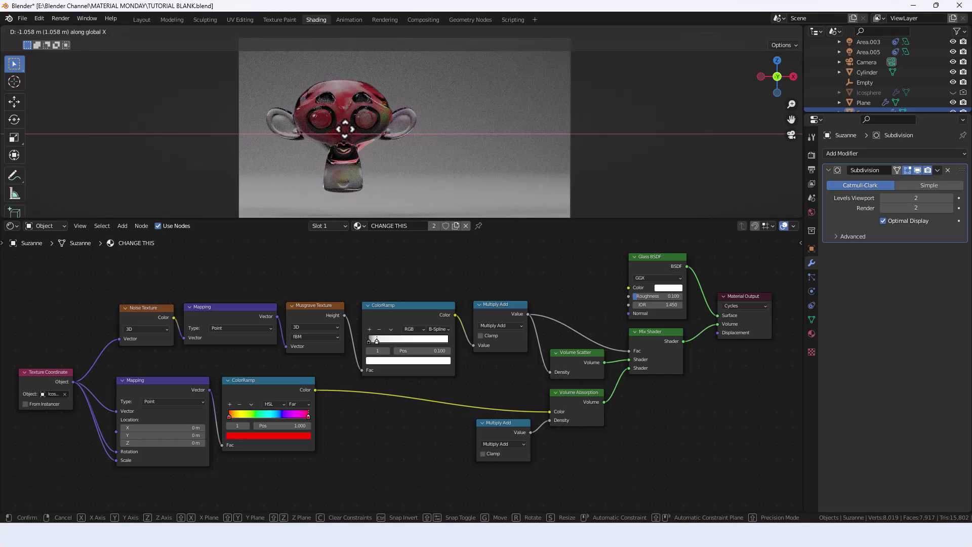
left_click(344, 129)
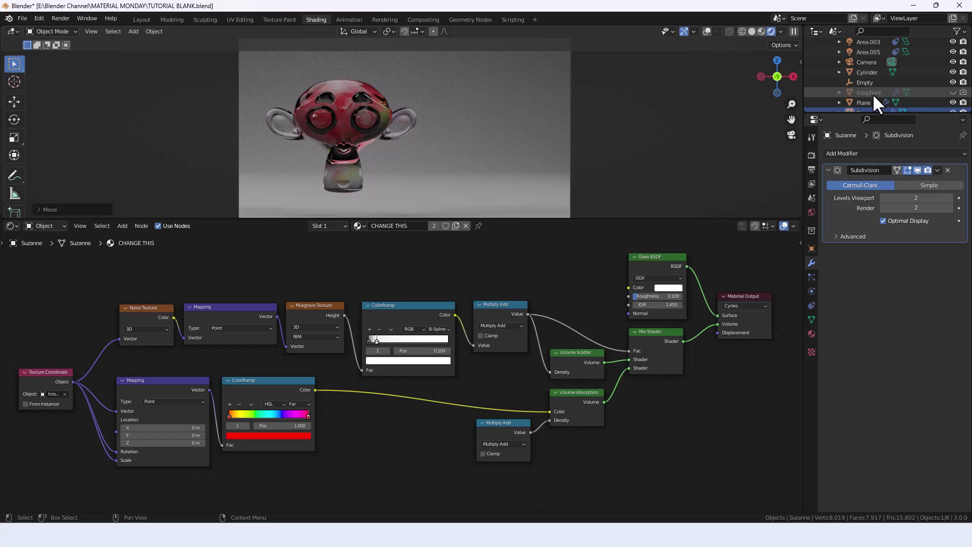
Step: Unhide the Icosphere and move it along X and then Y, away from Suzanne
left_click(951, 92)
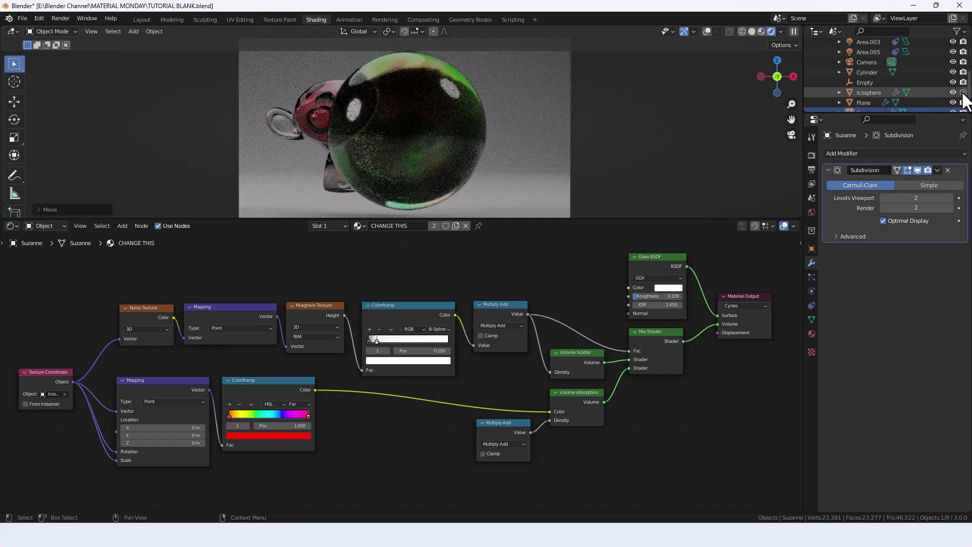
left_click(400, 141)
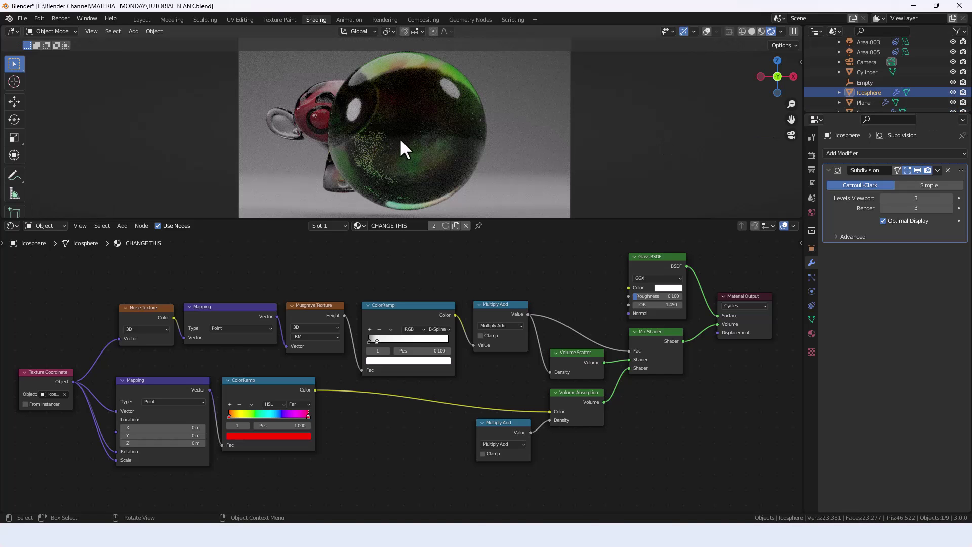
key("g")
key("x")
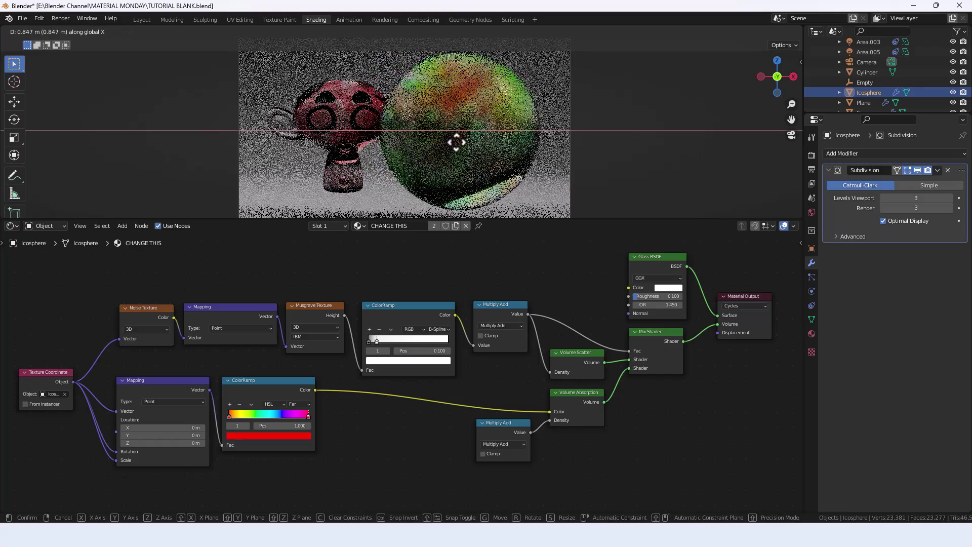
left_click(466, 141)
key("g")
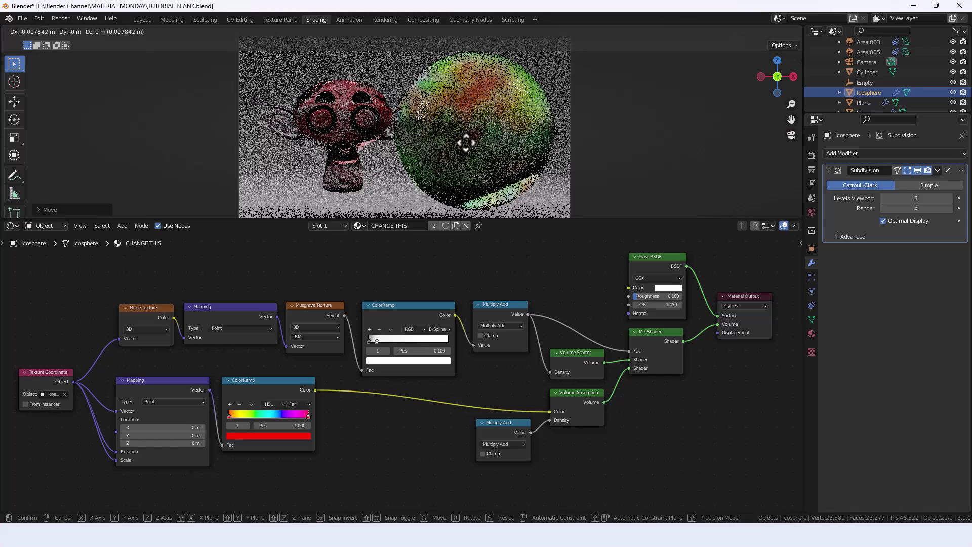
key("y")
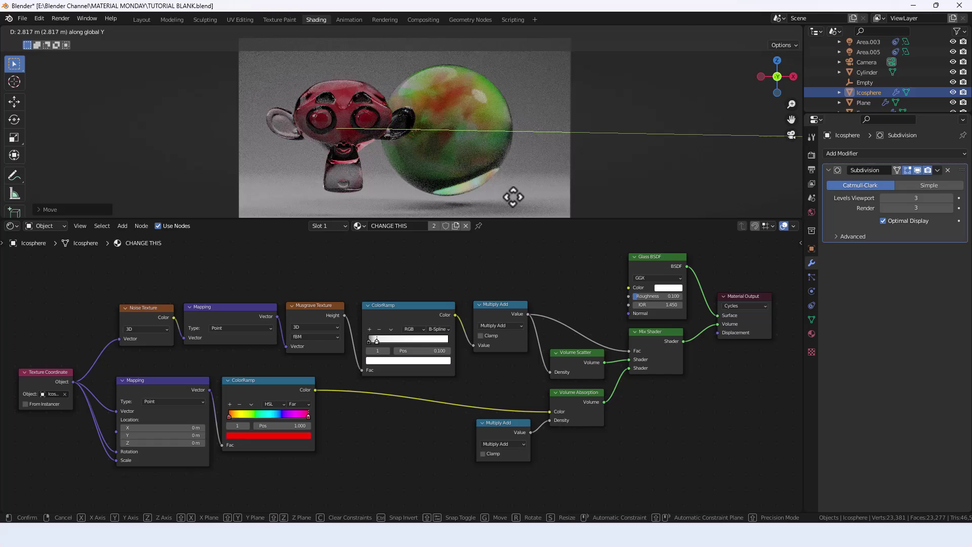
left_click(503, 193)
Step: Fine-tune the Icosphere's position with two further moves along X
key("g")
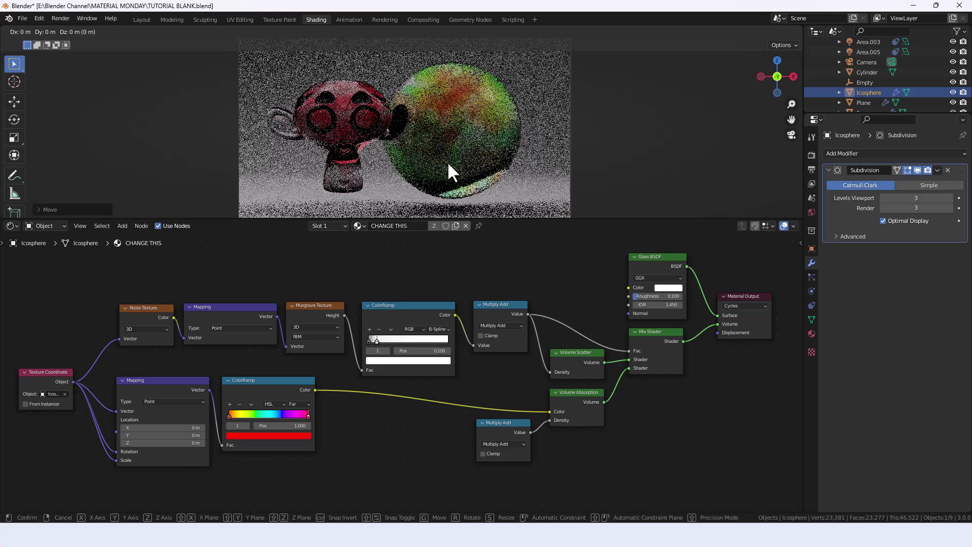
key("x")
left_click(465, 160)
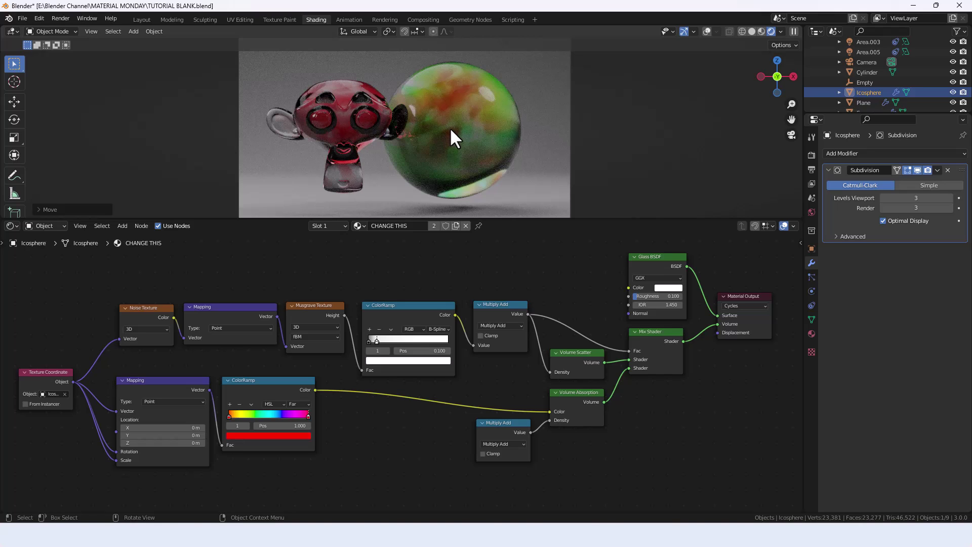
key("g")
key("x")
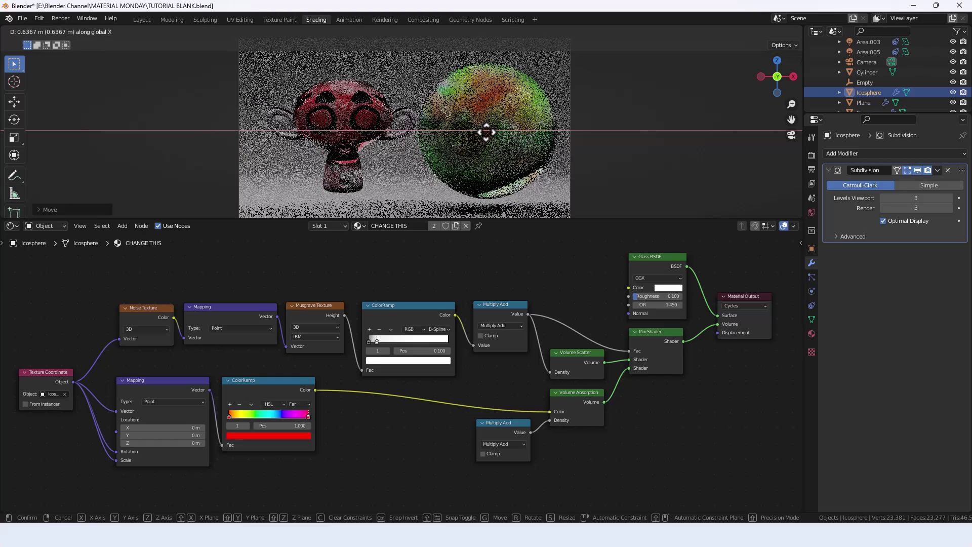
left_click(477, 134)
Step: Select Suzanne and nudge it about -0.147 m along X
left_click(350, 161)
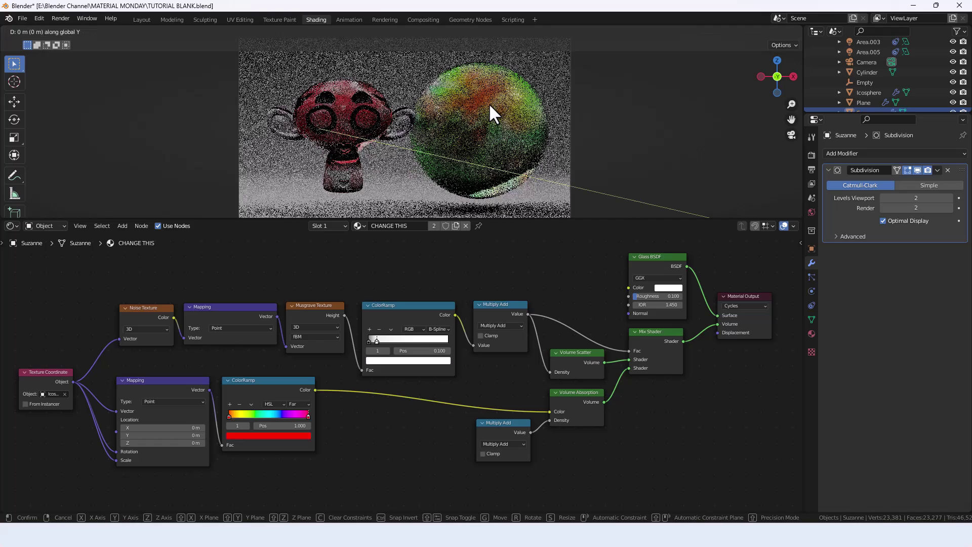
left_click(336, 105)
left_click(335, 99)
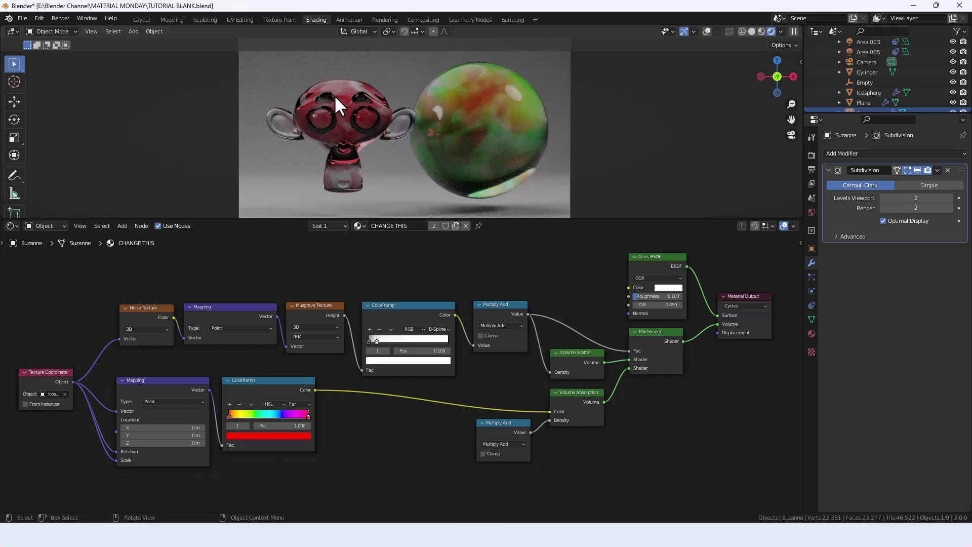
key("g")
key("x")
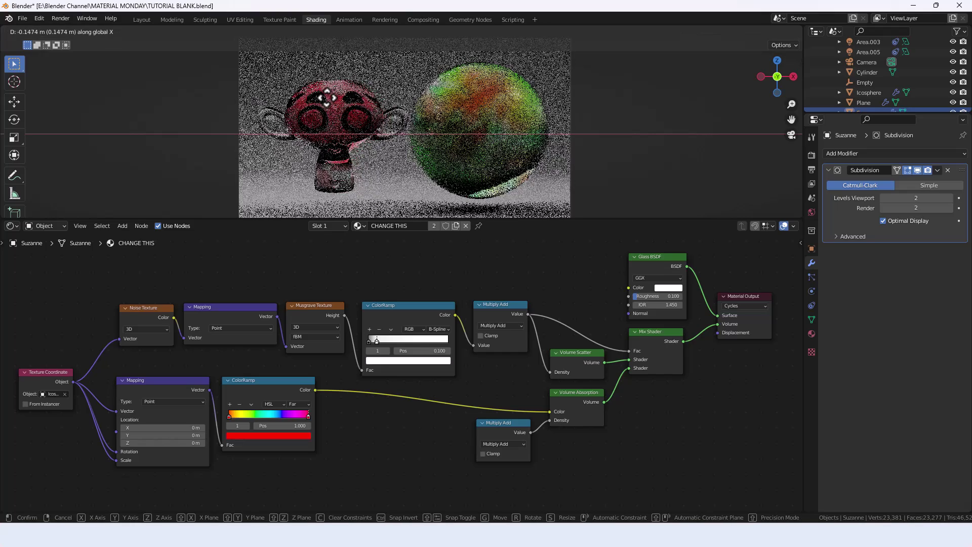
left_click(308, 184)
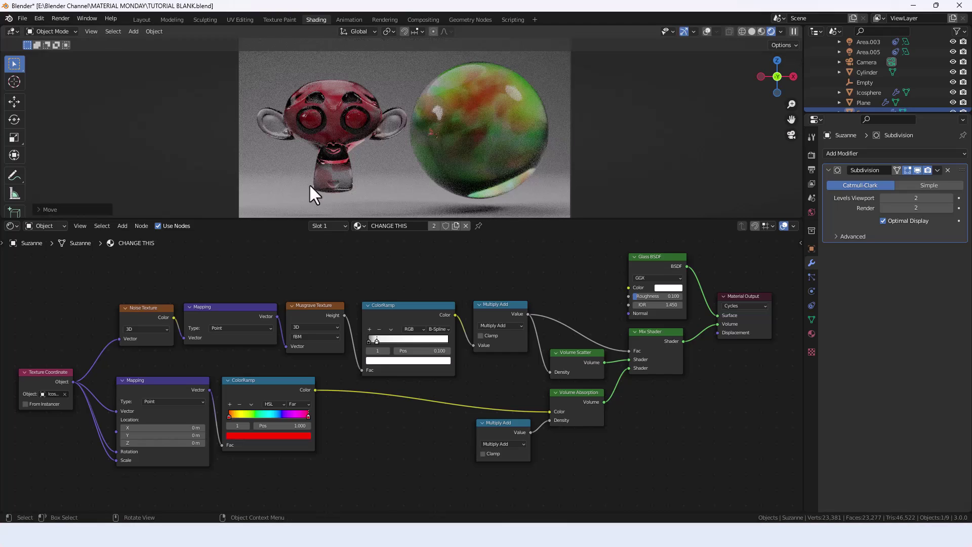
Step: Map the texture coordinates to Suzanne and make a single-user copy, CHANGE THIS.001
left_click(52, 393)
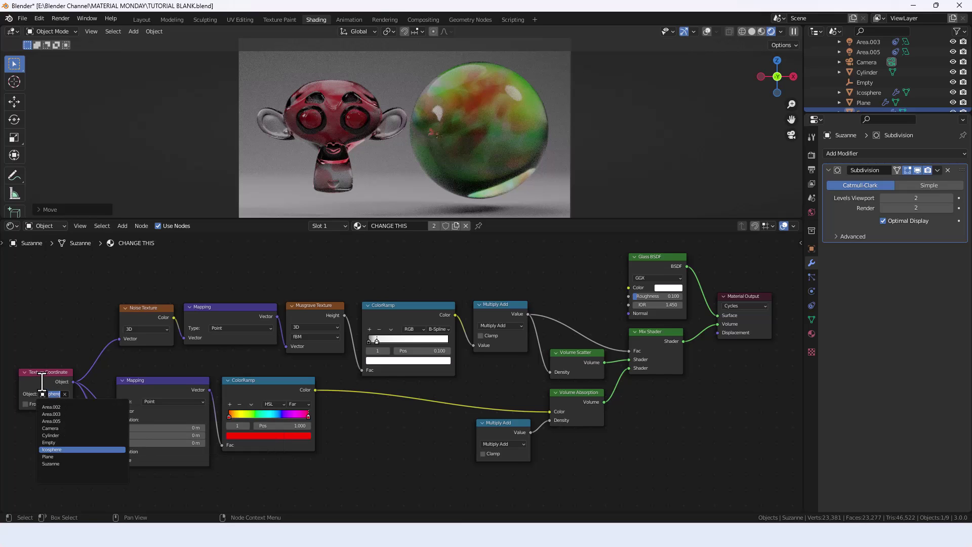
left_click(59, 462)
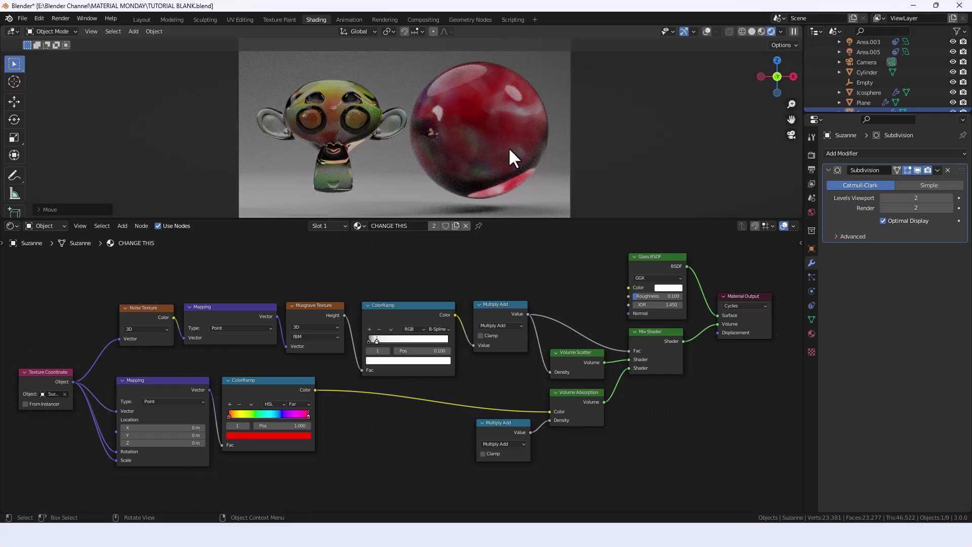
left_click(454, 226)
Step: Keep CHANGE THIS.001 mapped to Suzanne, and map the Icosphere's material to Icosphere
left_click(51, 393)
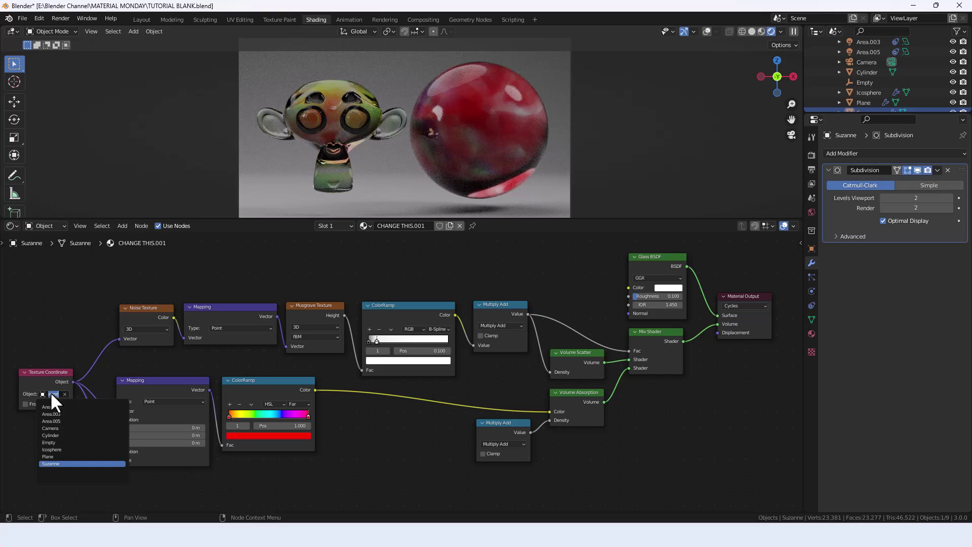
left_click(56, 448)
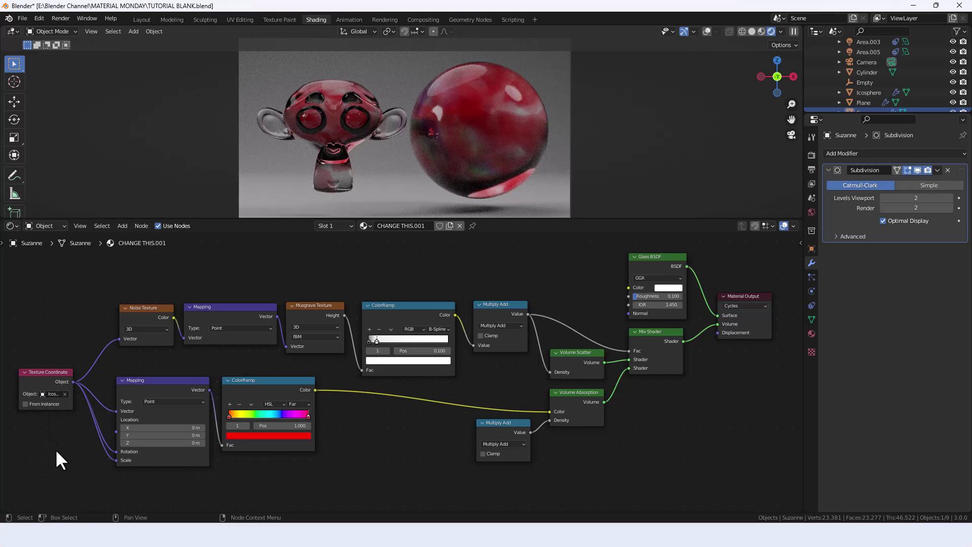
key("ctrl+z")
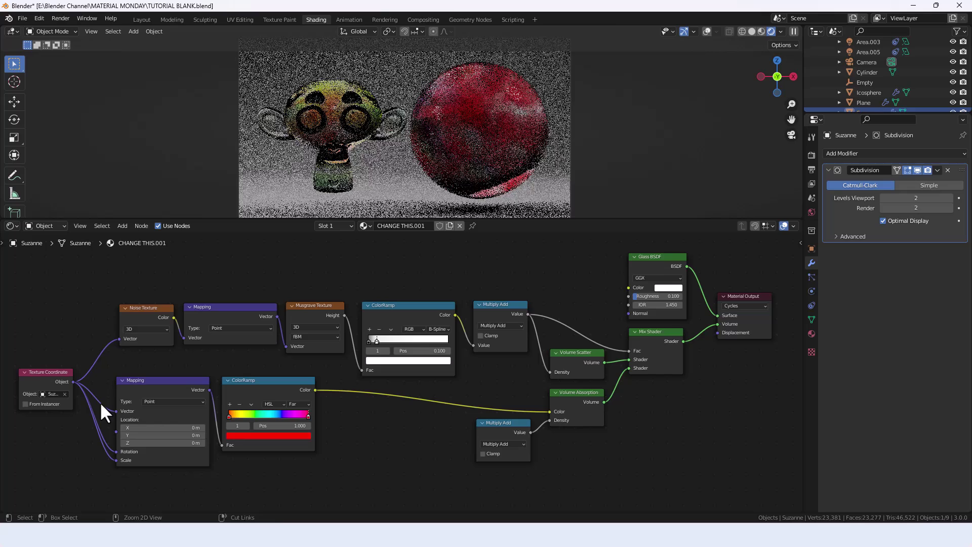
left_click(876, 92)
left_click(55, 394)
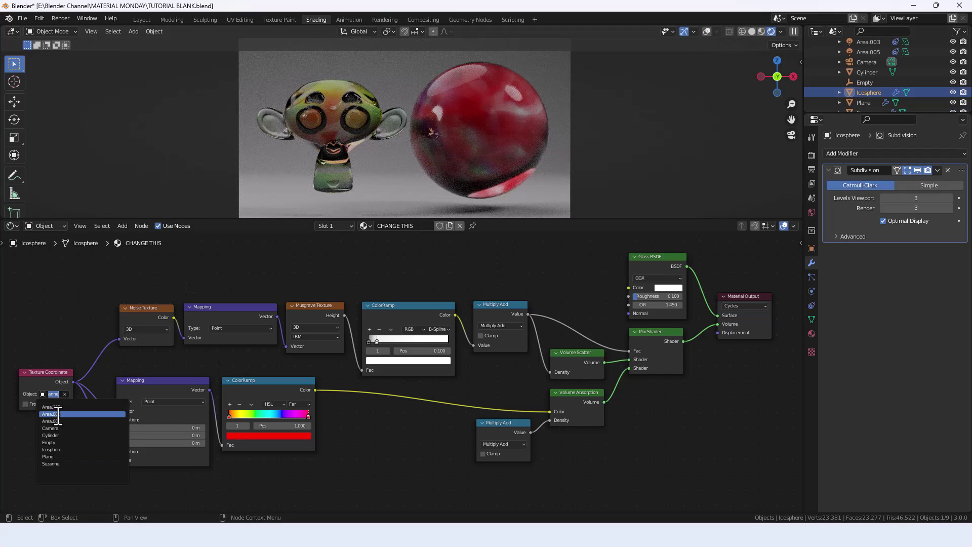
left_click(59, 449)
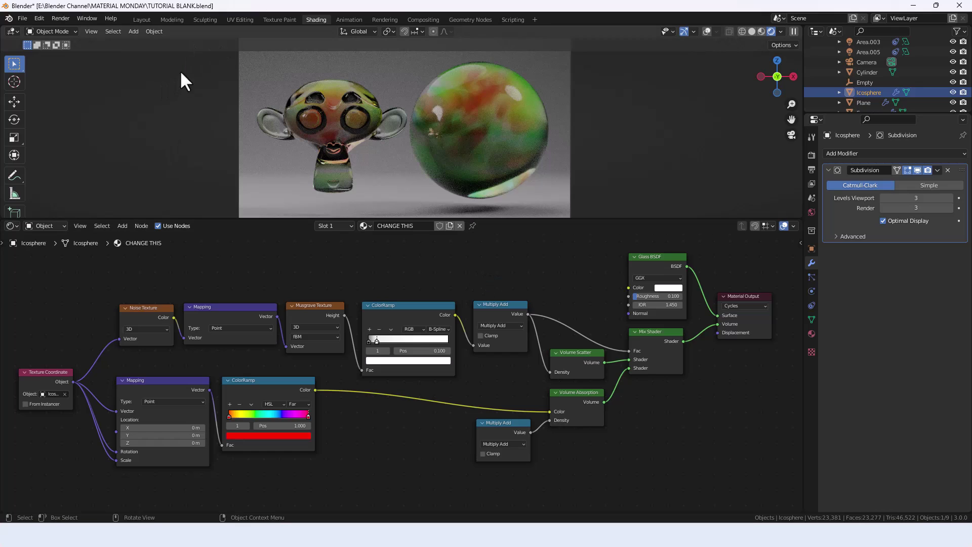
Step: Review the Cycles light path bounces, leaving Total at 8 and Transmission at 2
left_click(811, 155)
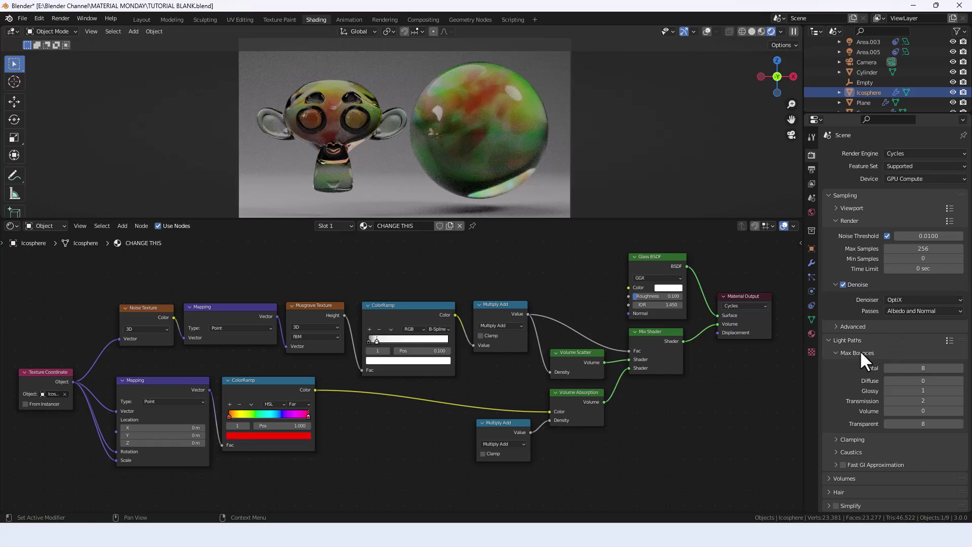
left_click(949, 340)
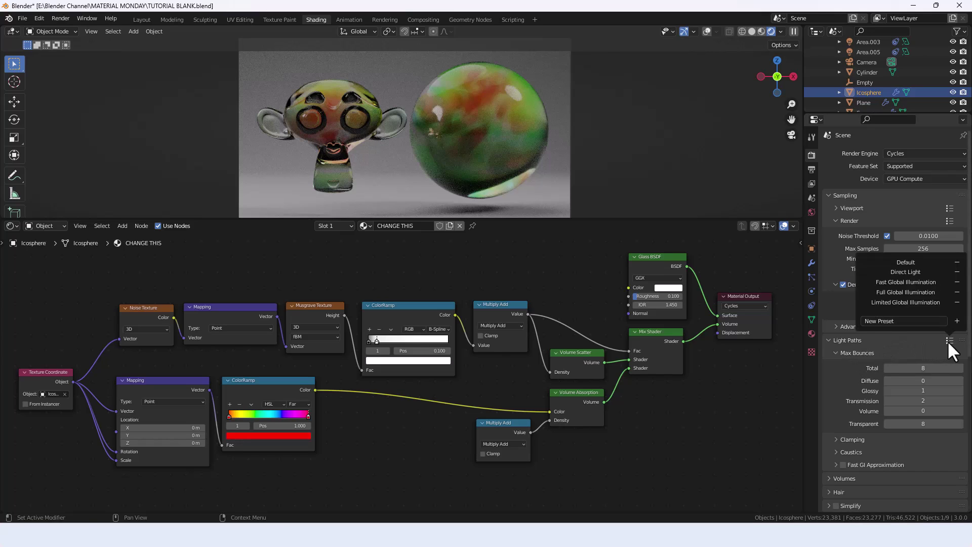
left_click(905, 272)
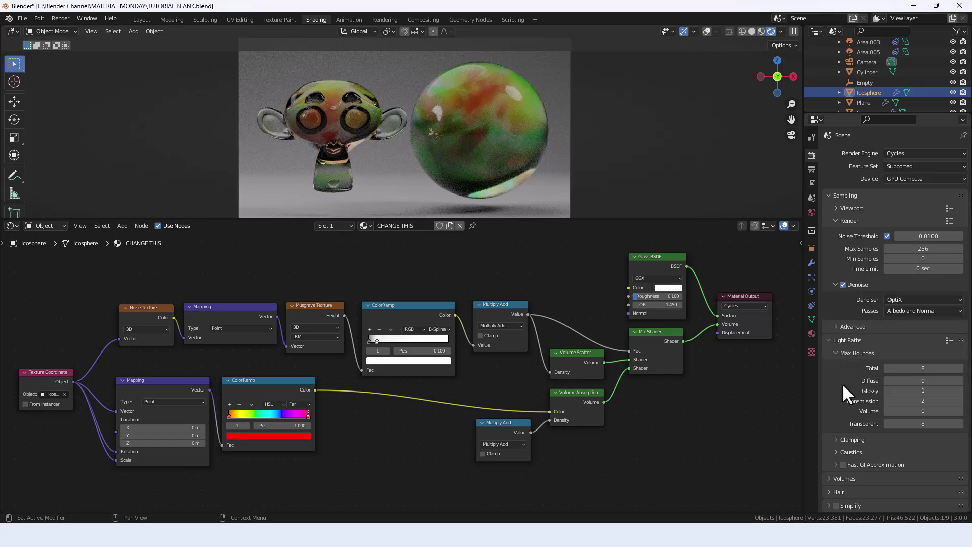
scroll(843, 383, "down", 10)
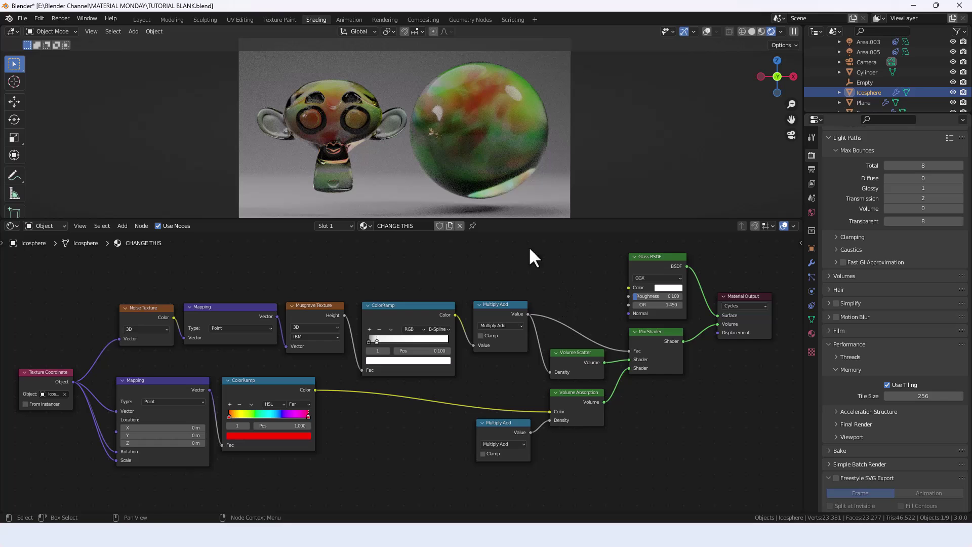
Step: Render the final F12 image of the glass Suzanne and Icosphere, finishing in 00:23.43
left_click(61, 18)
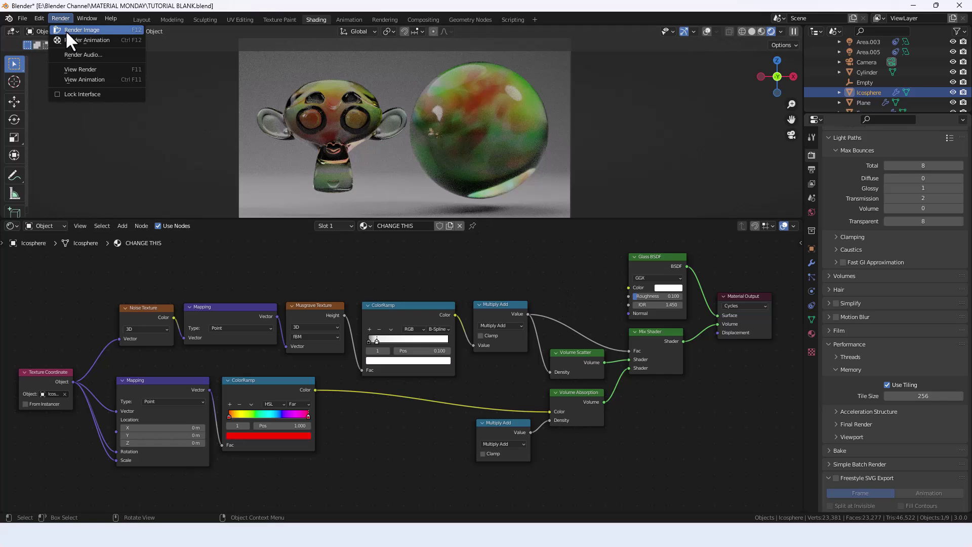
left_click(66, 30)
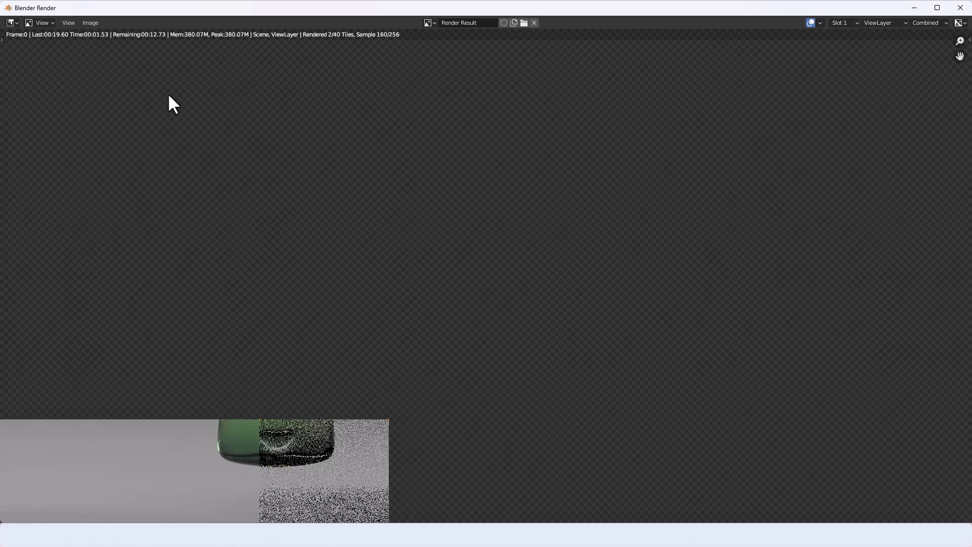
scroll(530, 185, "down", 1)
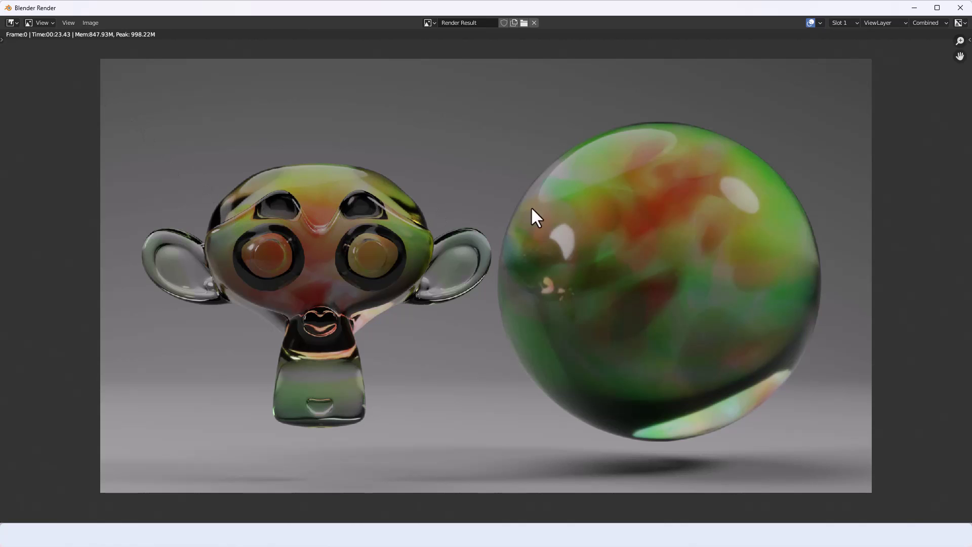
scroll(622, 293, "up", 1)
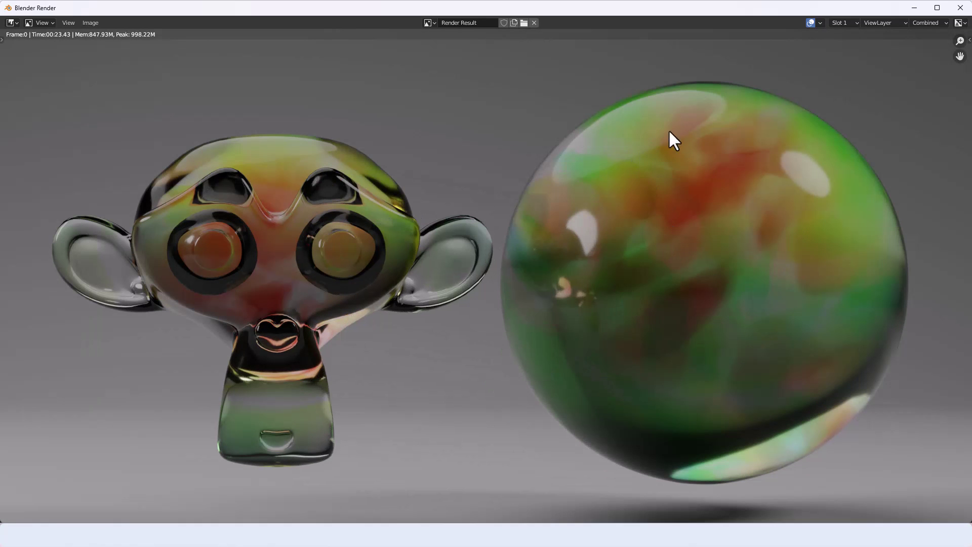